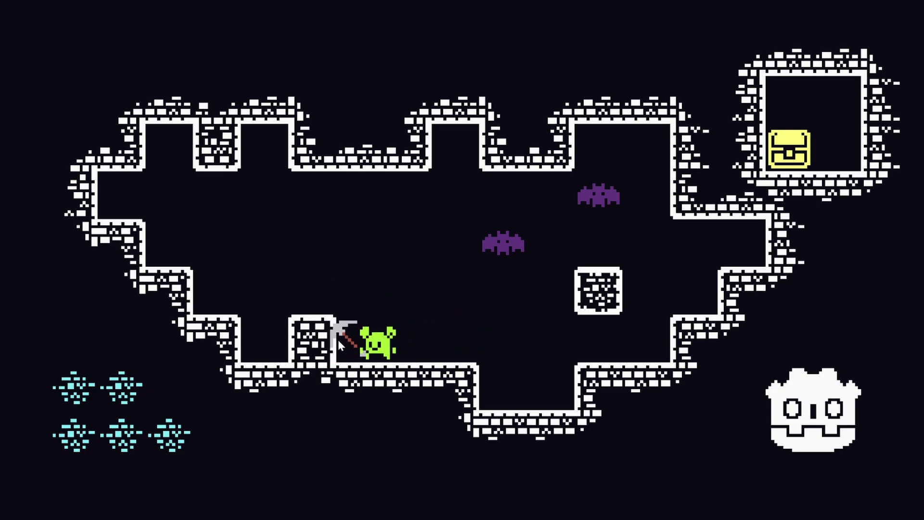
left_click(338, 339)
key("a")
left_click(270, 385)
left_click(332, 384)
key("d")
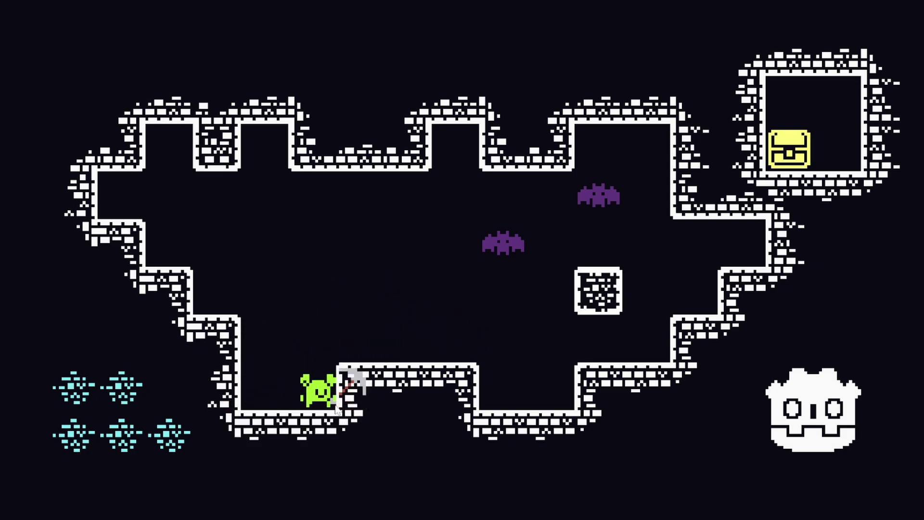
left_click(359, 400)
key("d")
left_click(409, 397)
left_click(454, 394)
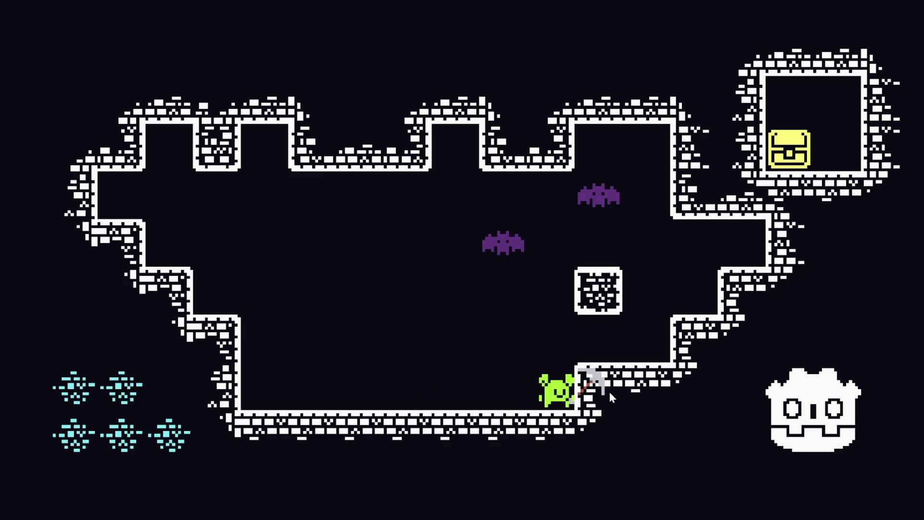
left_click(609, 389)
key("Right")
left_click(674, 379)
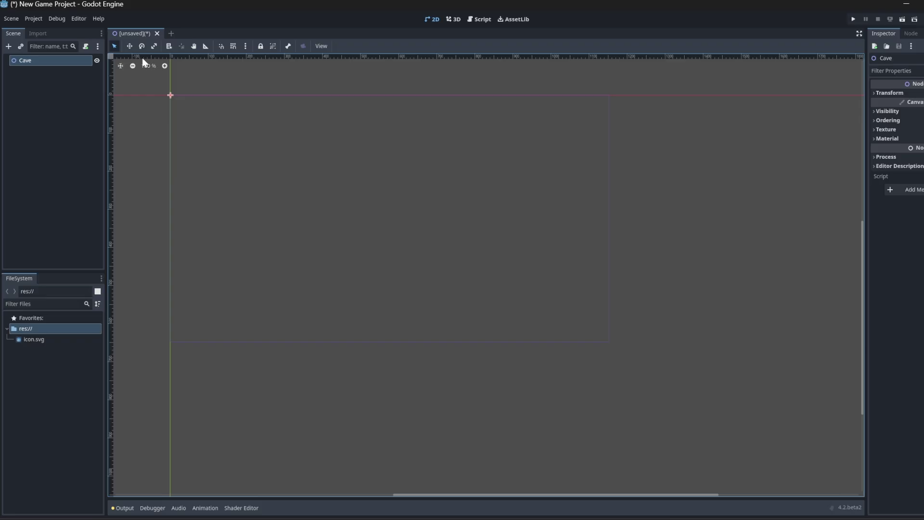
Step: Add a TileMap node as a child of the Cave node
key("ctrl+a")
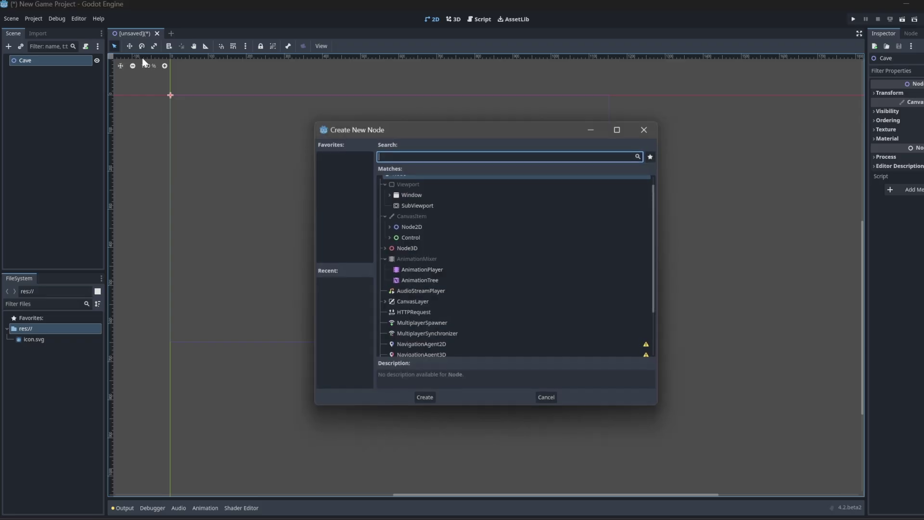
type("Tile")
key("Return")
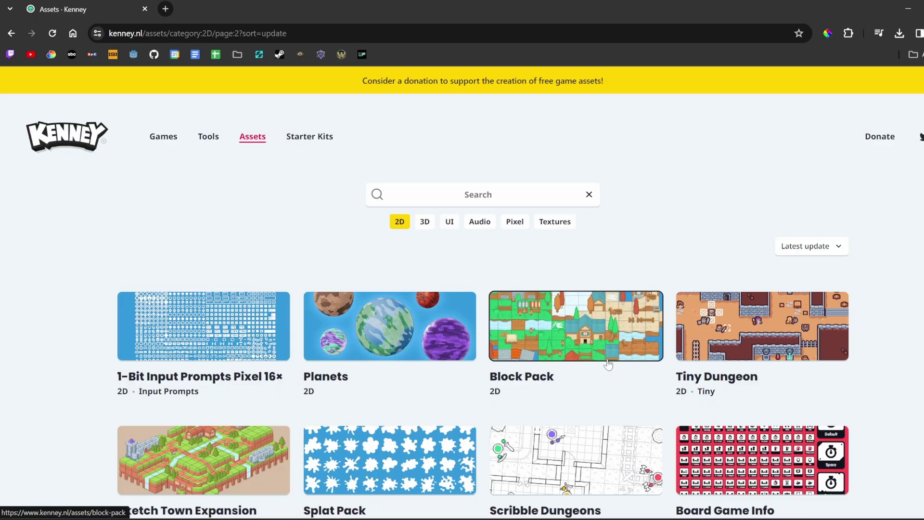
Step: Find the 1-Bit Pack among the 2D assets on Kenney's website and open its page
scroll(610, 359, "down", 3)
scroll(609, 367, "down", 2)
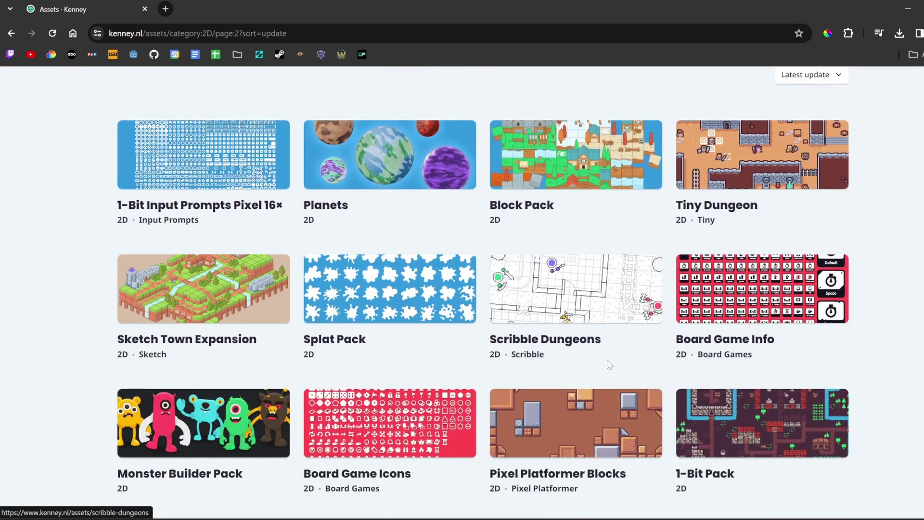
left_click(726, 351)
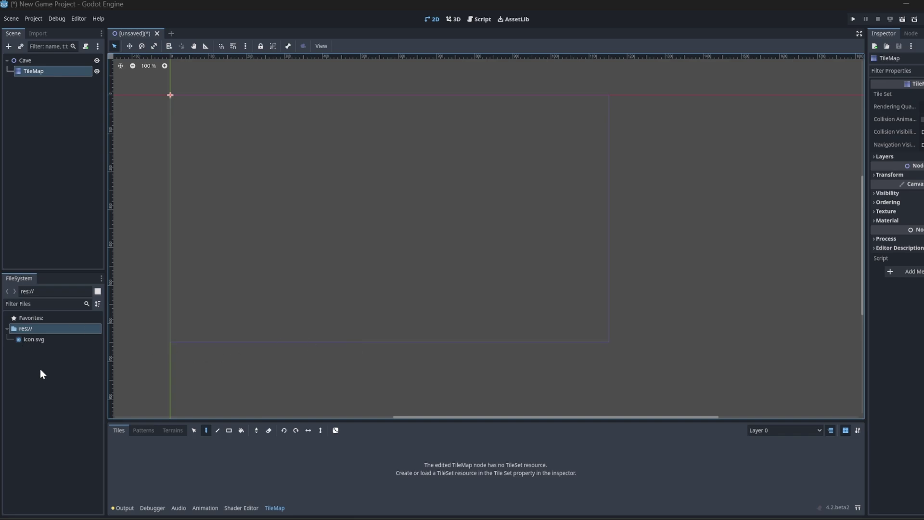
Step: Add monochrome-transparent.png as an atlas source in the TileSet and let its tiles be created automatically
left_click(54, 349)
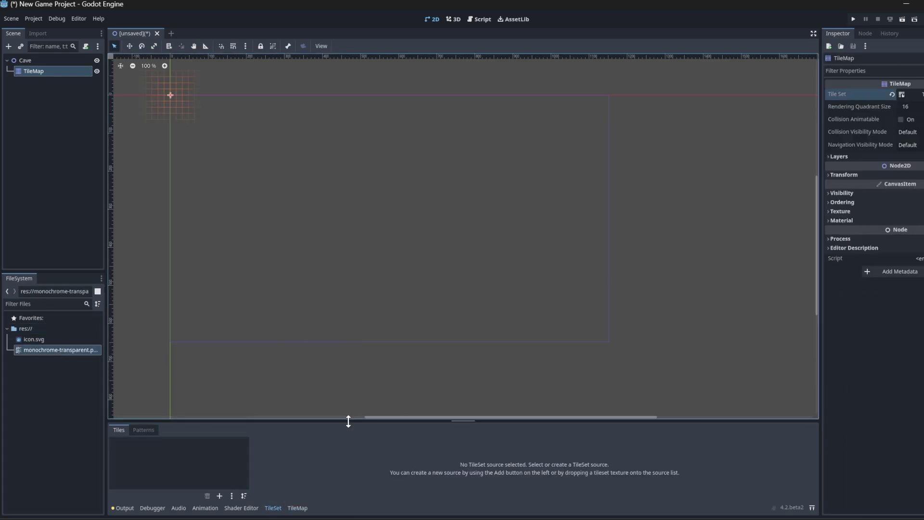
left_click_drag(348, 421, 357, 248)
left_click_drag(29, 348, 169, 287)
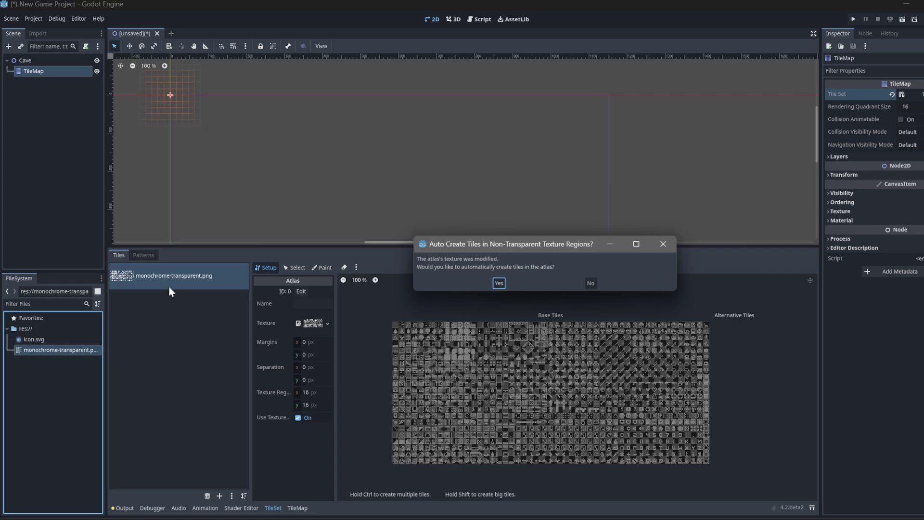
left_click(498, 283)
Step: Set the atlas separation to 1 px in both x and y so the grid matches the tile spacing
scroll(440, 308, "up", 6)
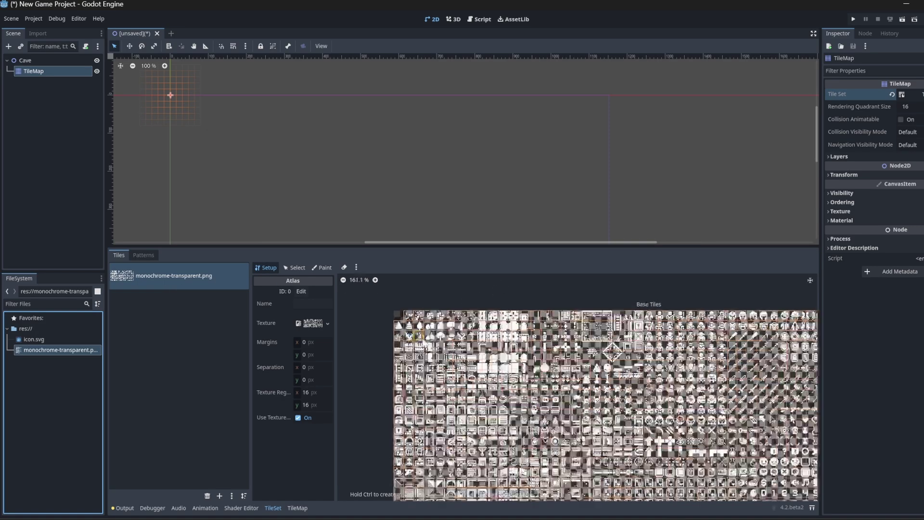
middle_click_drag(519, 369, 481, 347)
middle_click_drag(445, 295, 496, 338)
left_click(312, 368)
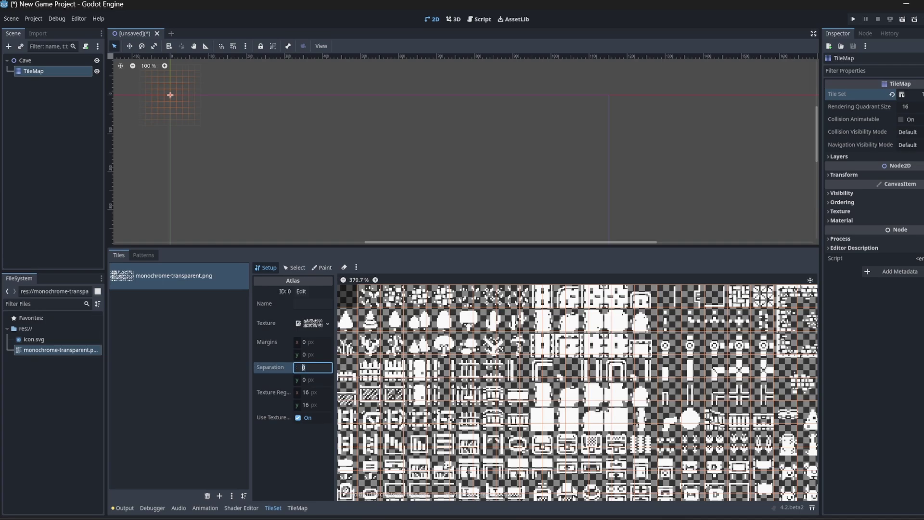
type("1")
key("Tab")
type("1")
key("Return")
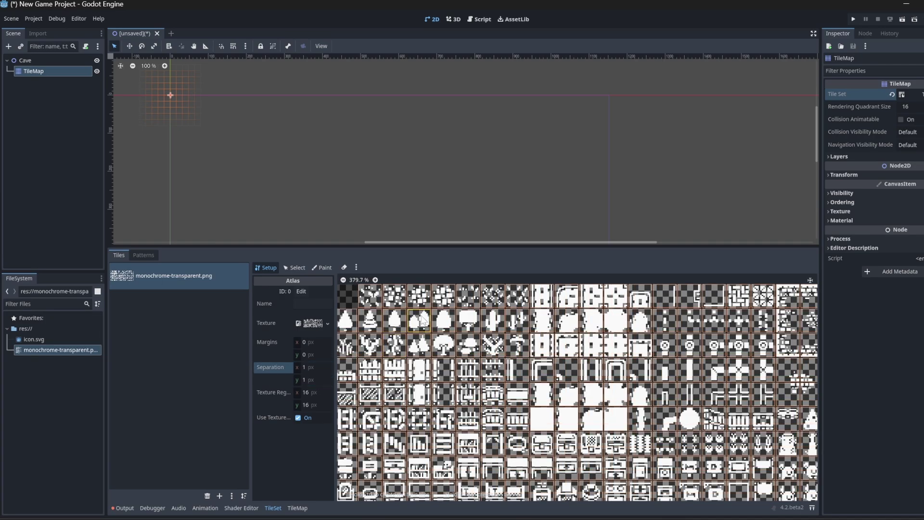
scroll(455, 348, "down", 2)
middle_click_drag(645, 389, 638, 342)
scroll(638, 343, "down", 5)
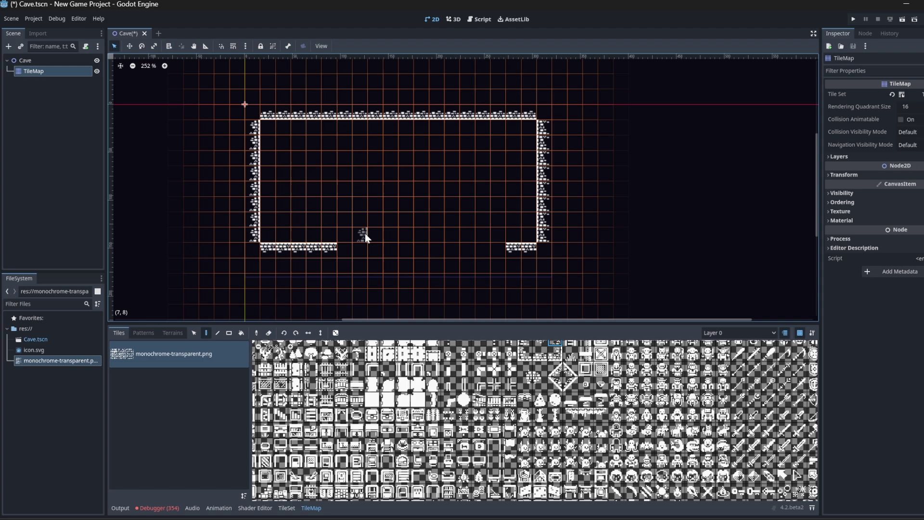
Step: Paint brick wall tiles forming two raised blocks on the cave floor and test-run the project
left_click(493, 230)
scroll(461, 374, "up", 2)
middle_click_drag(461, 374, 429, 415)
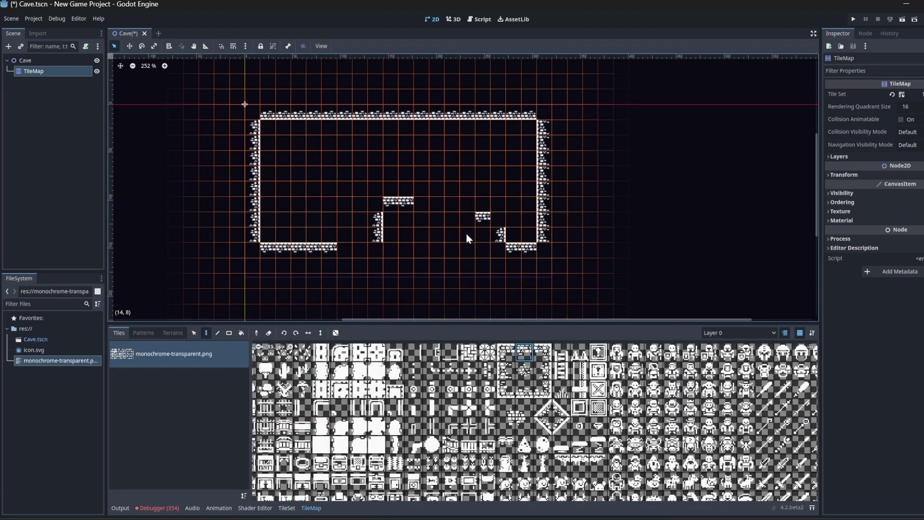
left_click(467, 220)
left_click(506, 371)
left_click_drag(451, 220, 452, 237)
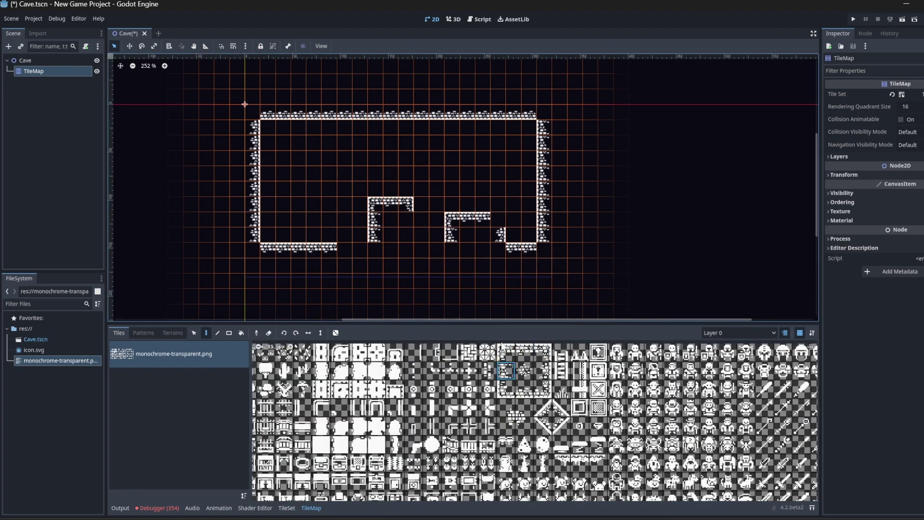
key("F5")
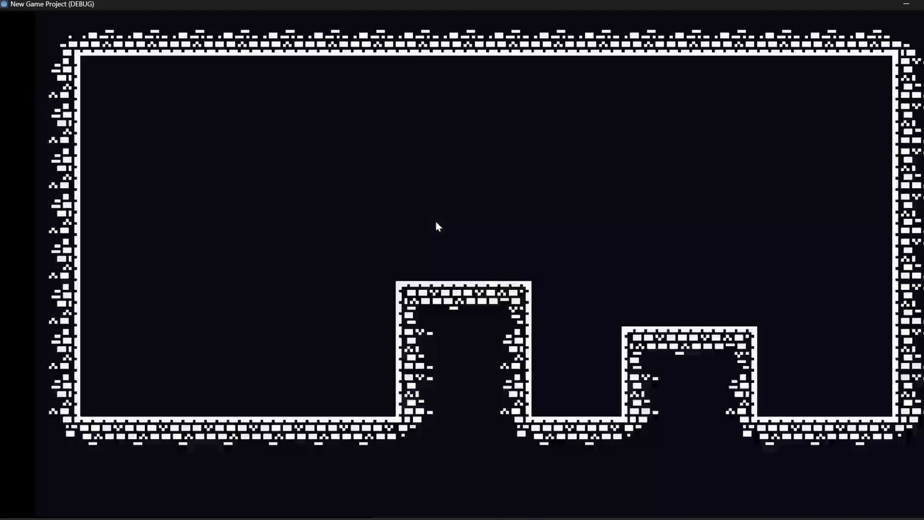
key("F8")
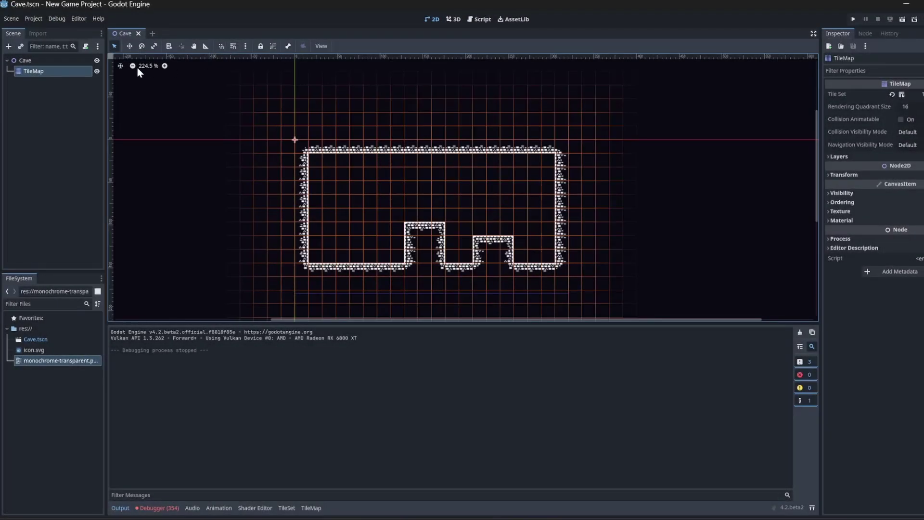
Step: Add a CharacterBody2D node as a child of the Cave node
left_click(30, 62)
right_click(30, 63)
left_click(64, 67)
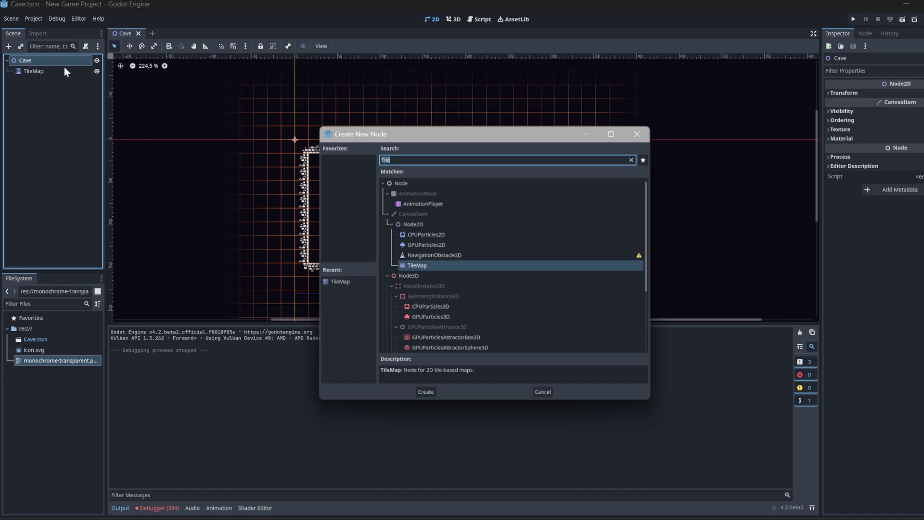
type("Char")
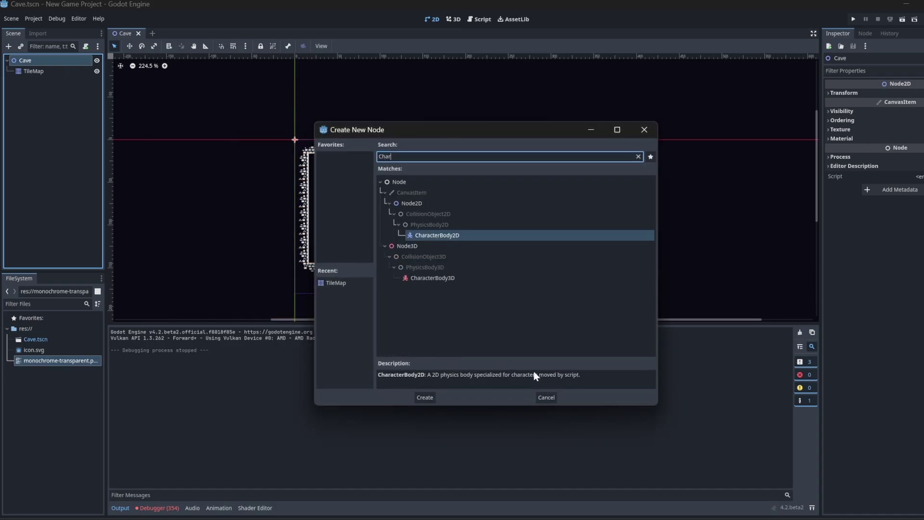
left_click(428, 396)
Step: Add an AnimatedSprite2D node as a child of the CharacterBody2D
key("ctrl+a")
type("Anim")
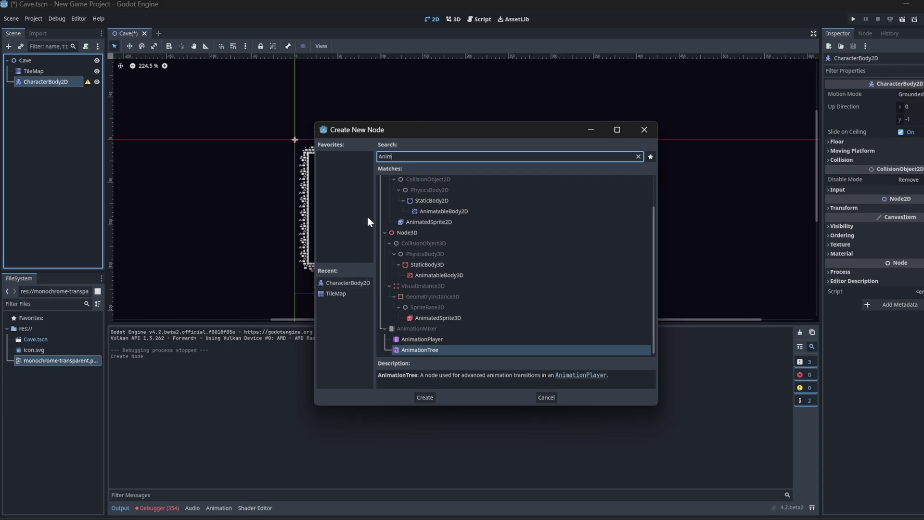
double_click(417, 222)
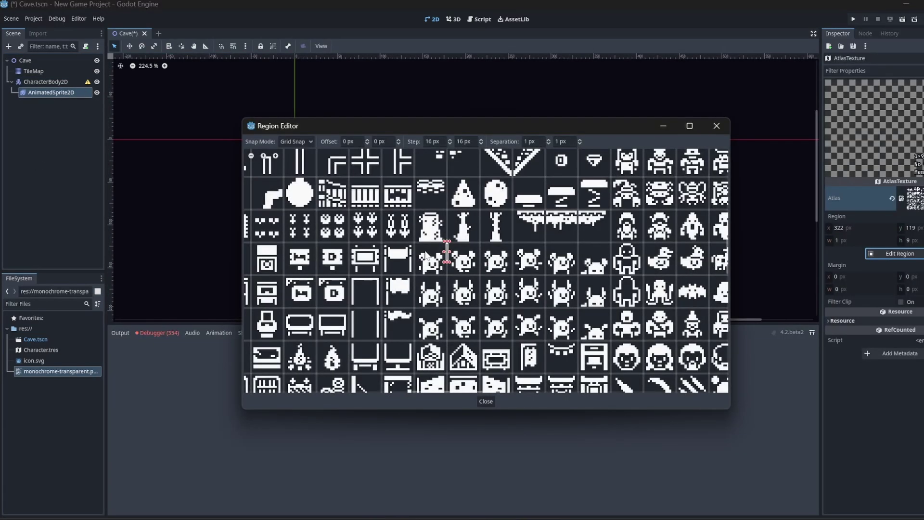
Step: Set the Character.tres atlas region to the 16 by 16 creature tile at x 306, y 119 and add it as a default animation frame
left_click_drag(426, 255, 438, 267)
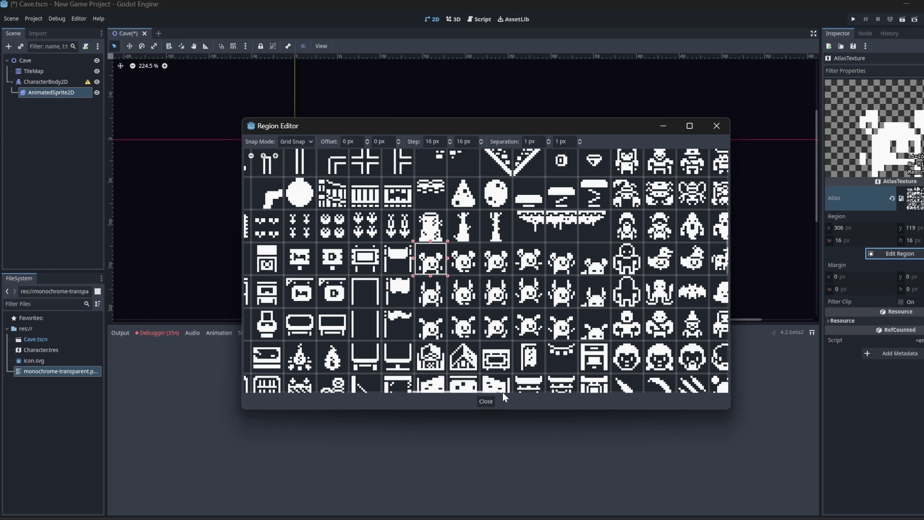
left_click(486, 402)
left_click_drag(43, 350, 231, 380)
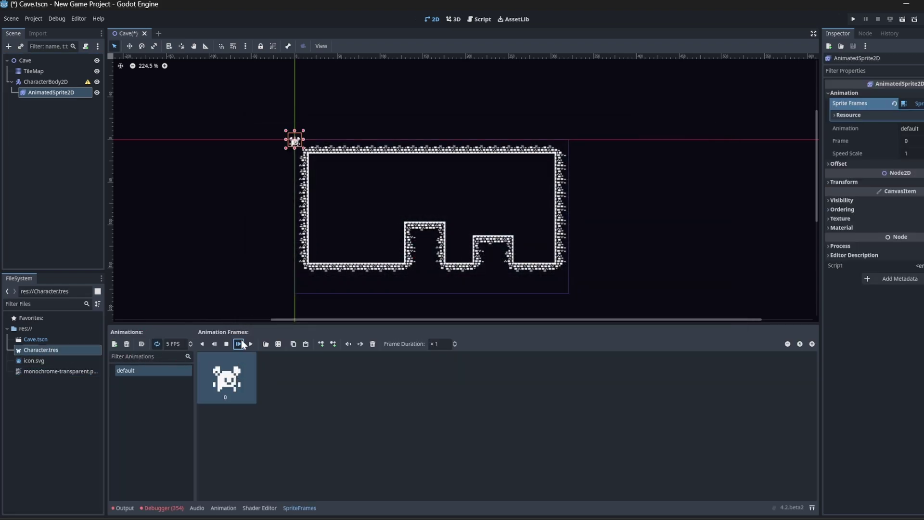
Step: Add a CollisionShape2D under the CharacterBody2D and give it a new rectangle shape
scroll(322, 153, "up", 1)
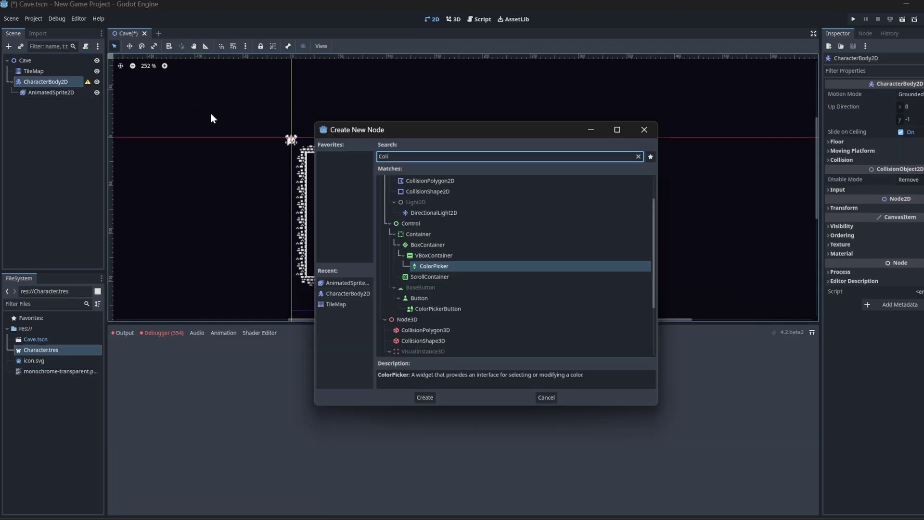
left_click(435, 192)
left_click(424, 397)
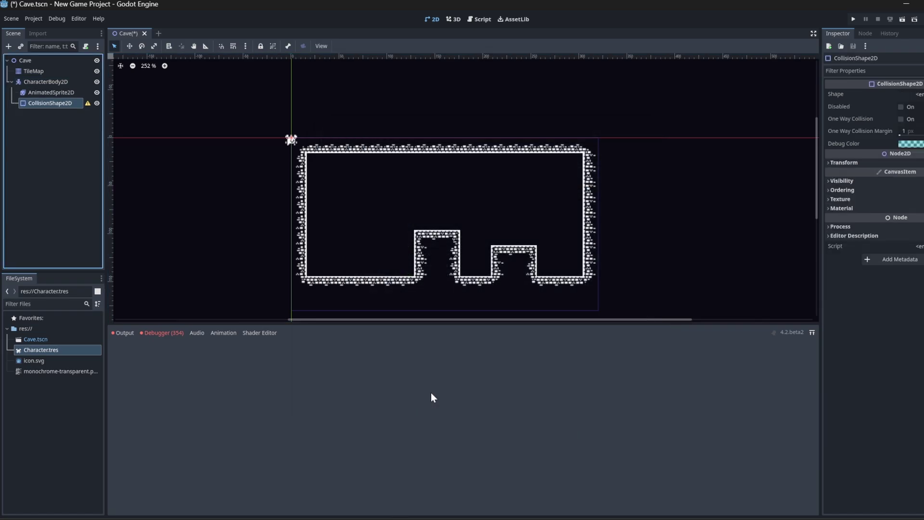
left_click(916, 95)
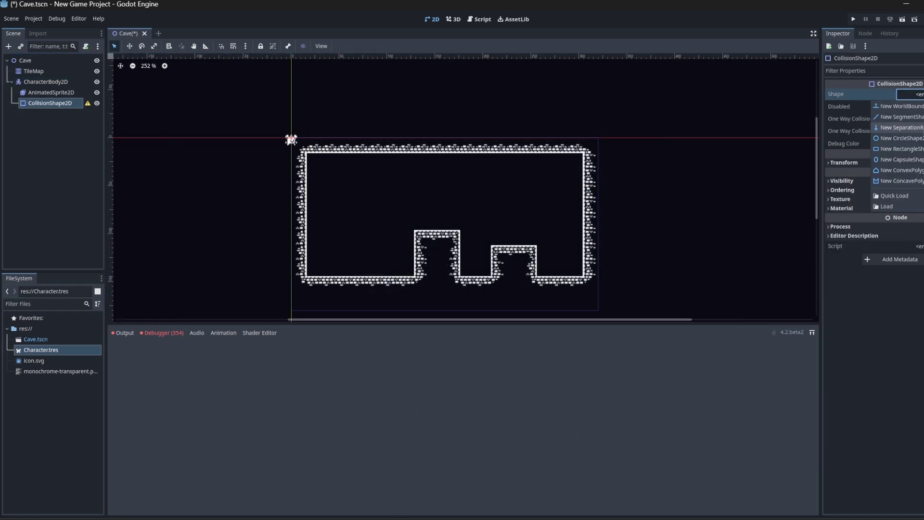
left_click(902, 149)
Step: Shrink the collision rectangle from its top and sides to fit the creature sprite's body
scroll(281, 130, "up", 6)
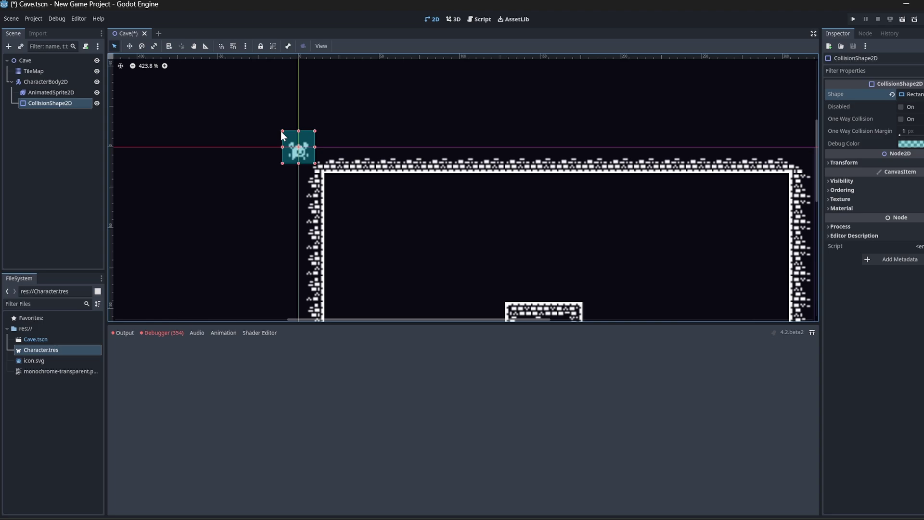
left_click(314, 124)
left_click(318, 130)
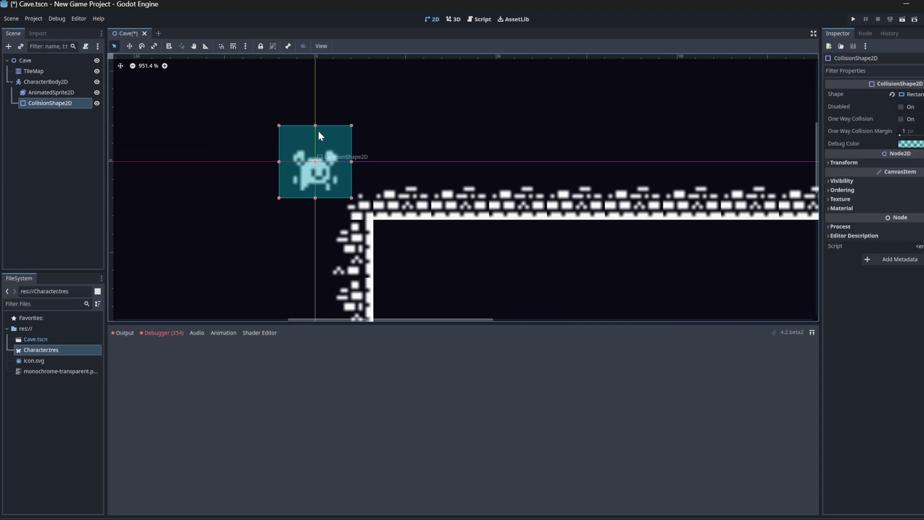
left_click(317, 136)
left_click(314, 132)
left_click(277, 178)
left_click(281, 176)
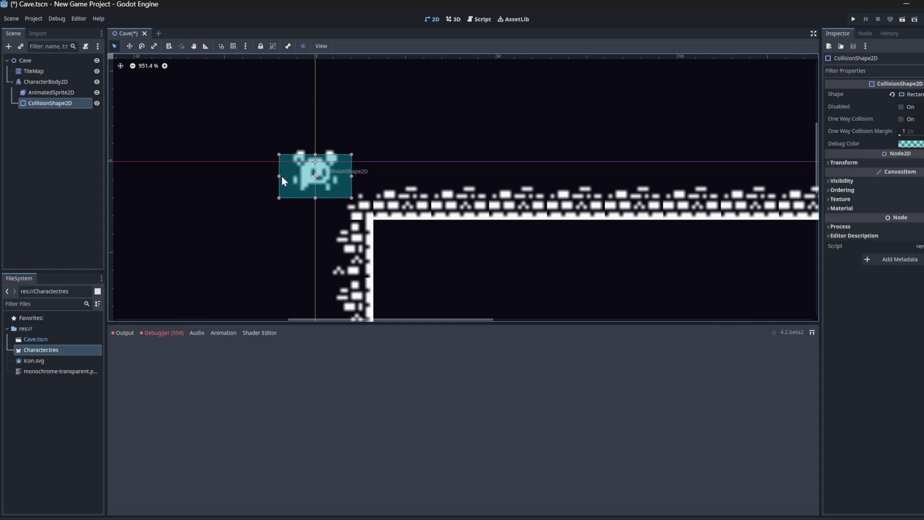
left_click_drag(281, 176, 301, 182)
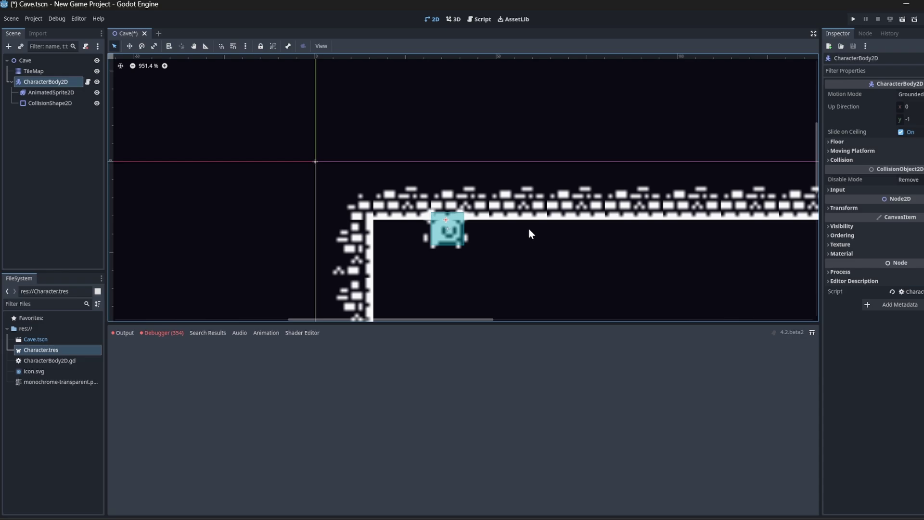
Step: Move the character inside the cave, above the first raised block, and run the project
scroll(529, 233, "down", 1)
middle_click_drag(529, 233, 432, 98)
left_click_drag(341, 85, 737, 286)
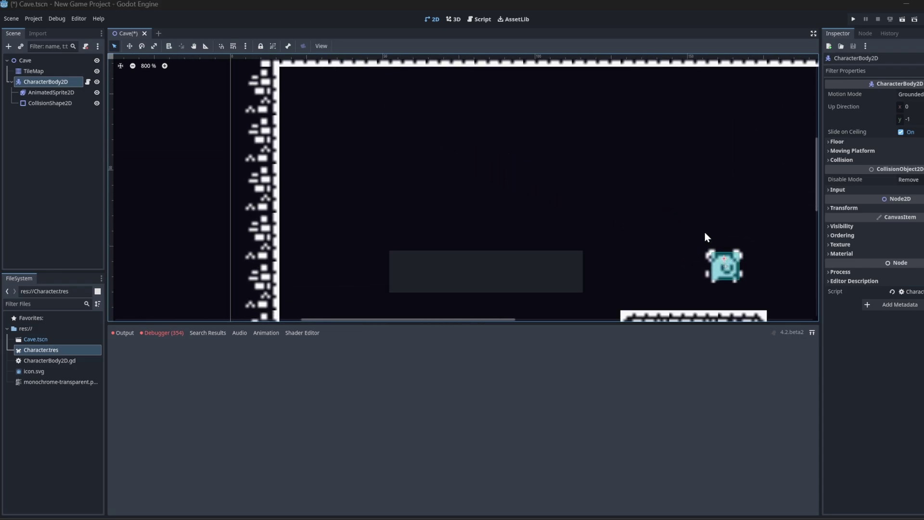
key("F5")
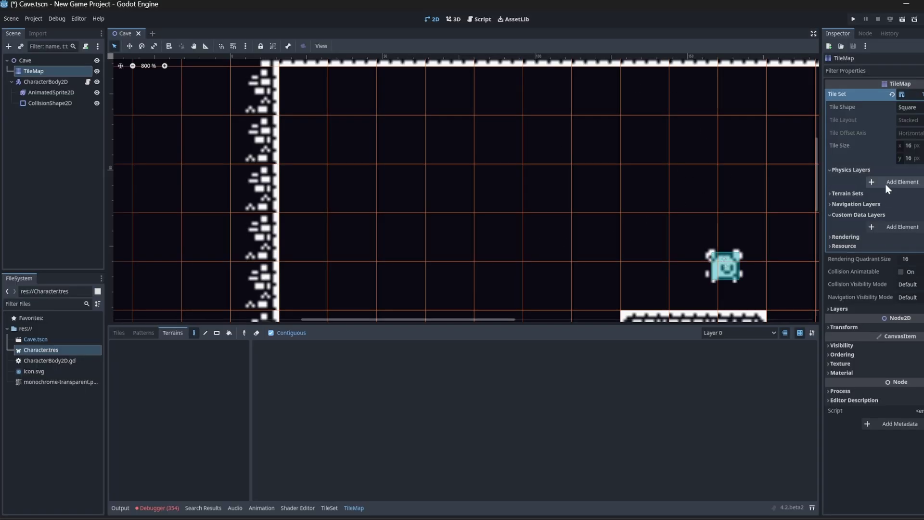
Step: Add a physics layer to the TileMap's tile set and choose Physics Layer 0 as the tile property to paint
left_click(886, 184)
left_click(329, 508)
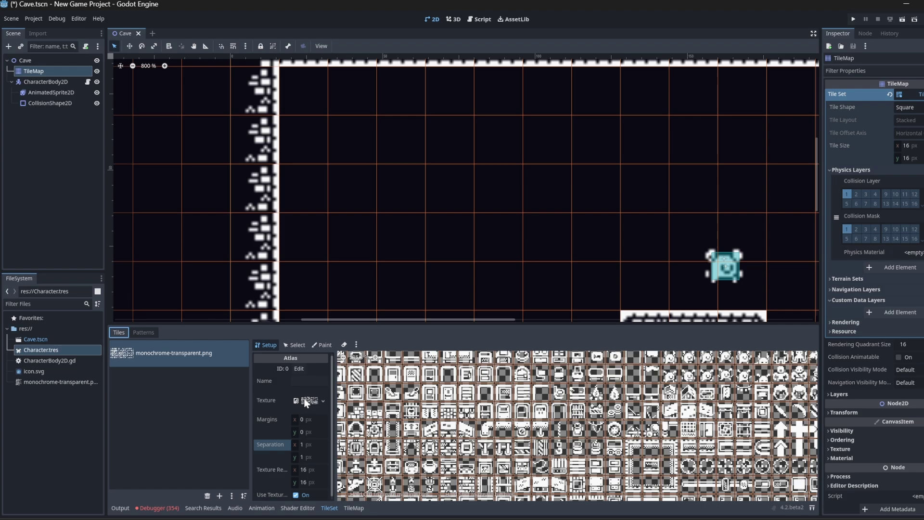
left_click(320, 344)
left_click(294, 369)
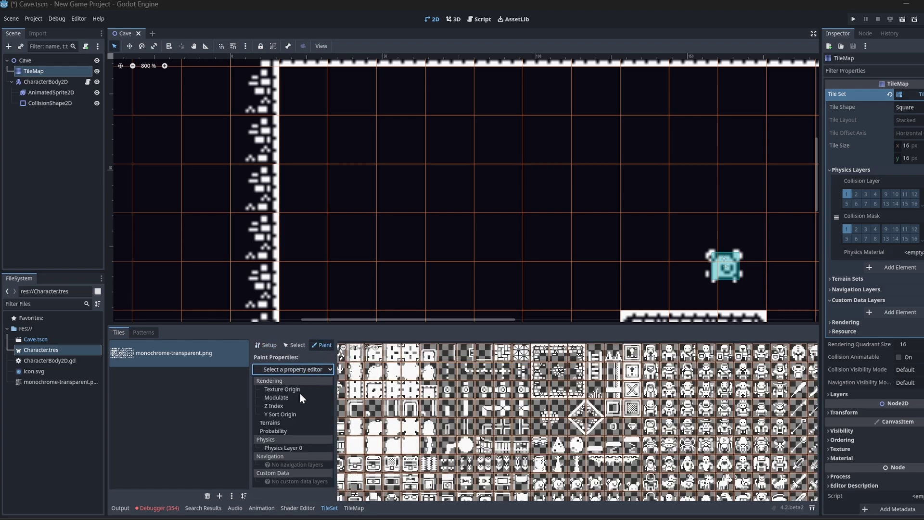
left_click(284, 446)
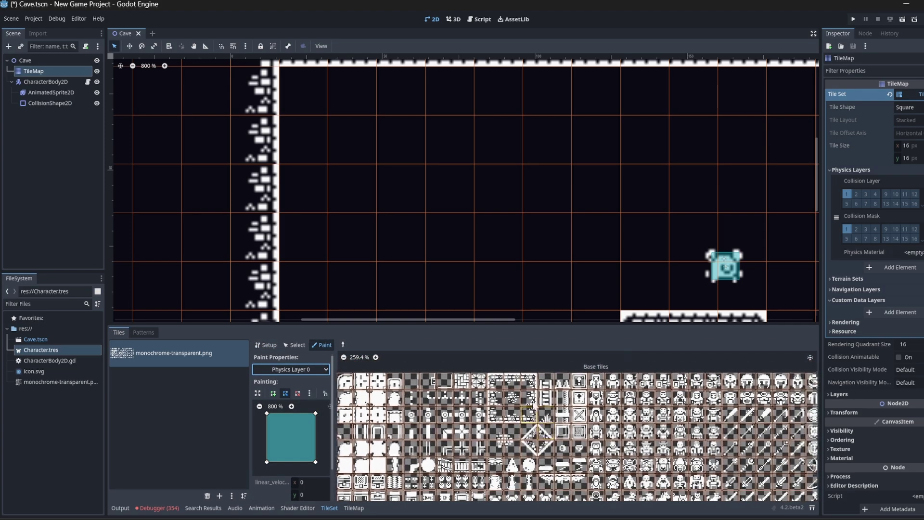
Step: Paint Physics Layer 0 collision onto the block of brick wall tiles in the monochrome-transparent.png tile set
scroll(532, 403, "up", 2)
mouse_move(496, 379)
left_mouse_down()
mouse_move(513, 415)
mouse_move(533, 401)
left_mouse_up()
left_click_drag(533, 400, 534, 418)
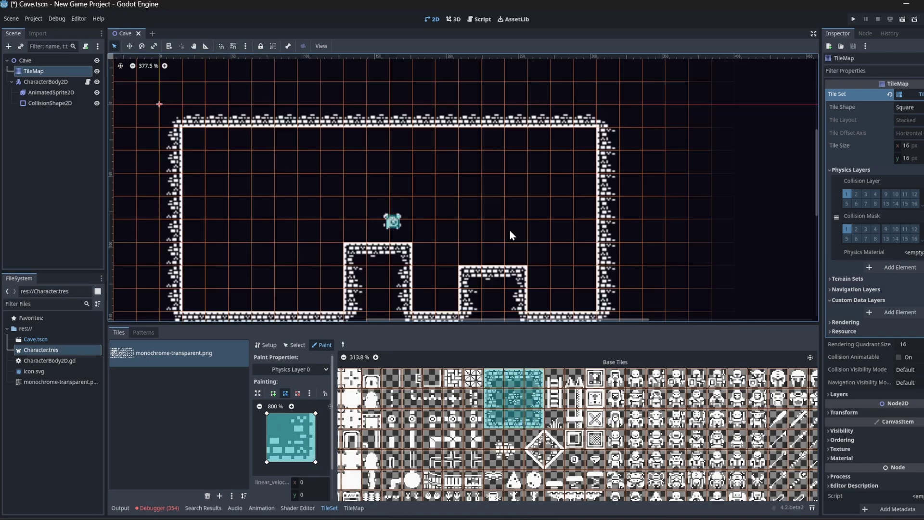
Step: Run the project and test the creature's collisions by walking it both ways and jumping
key("F5")
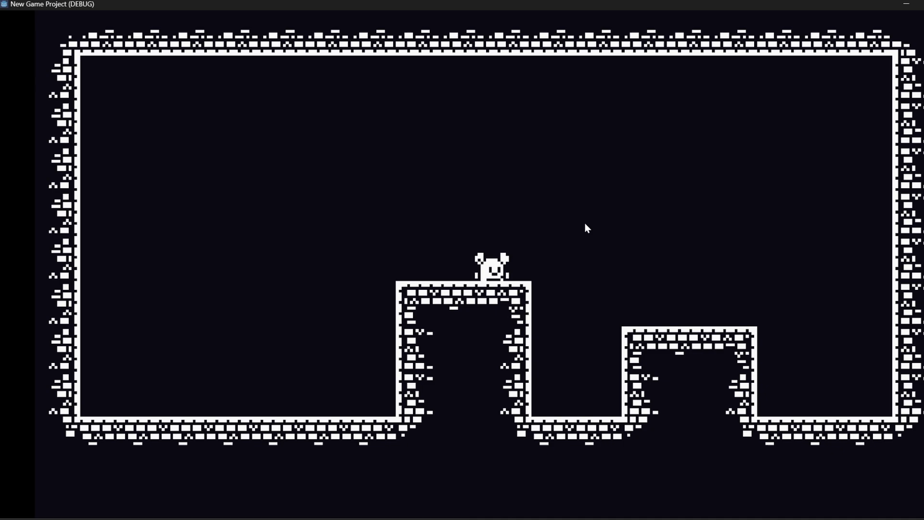
key("Right")
key("Left")
key("Right")
key("space")
key("Left")
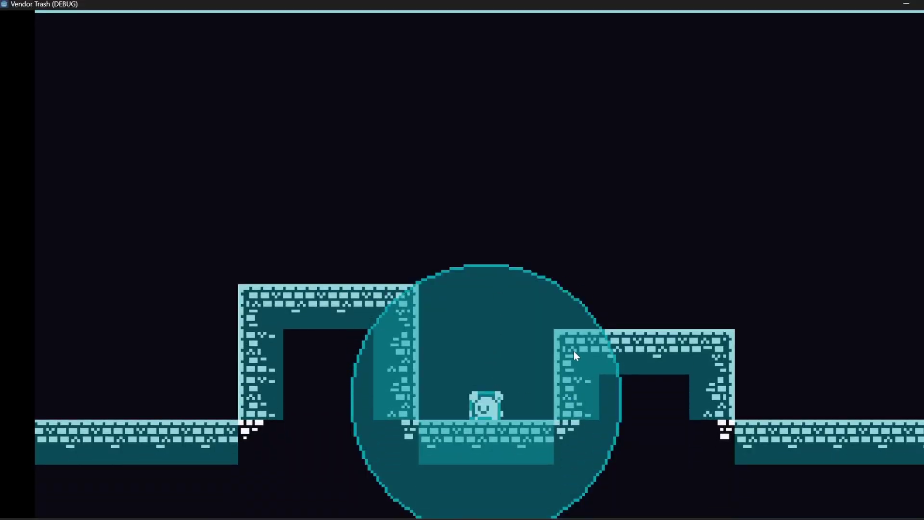
Step: Enlarge the player's MiningRange collision circle to about twice its radius and run the game to check its reach
left_click_drag(573, 353, 566, 430)
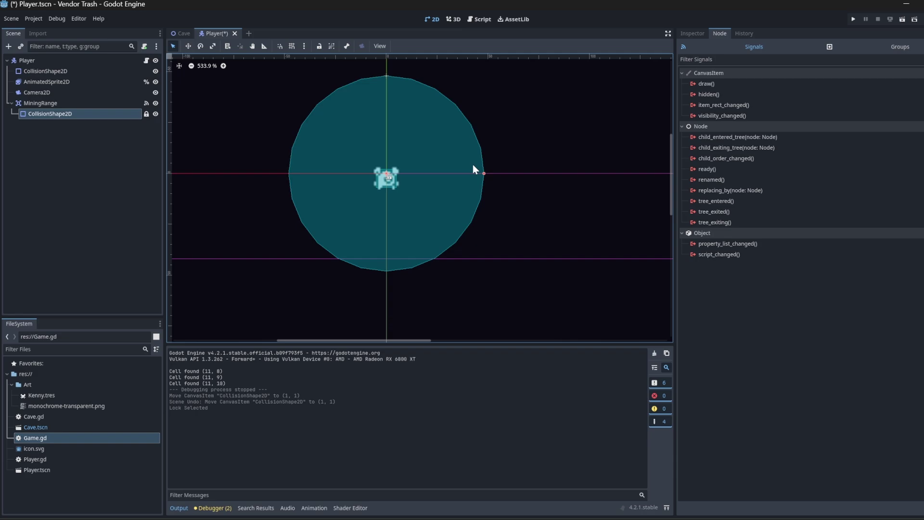
left_click_drag(483, 173, 597, 167)
key("F5")
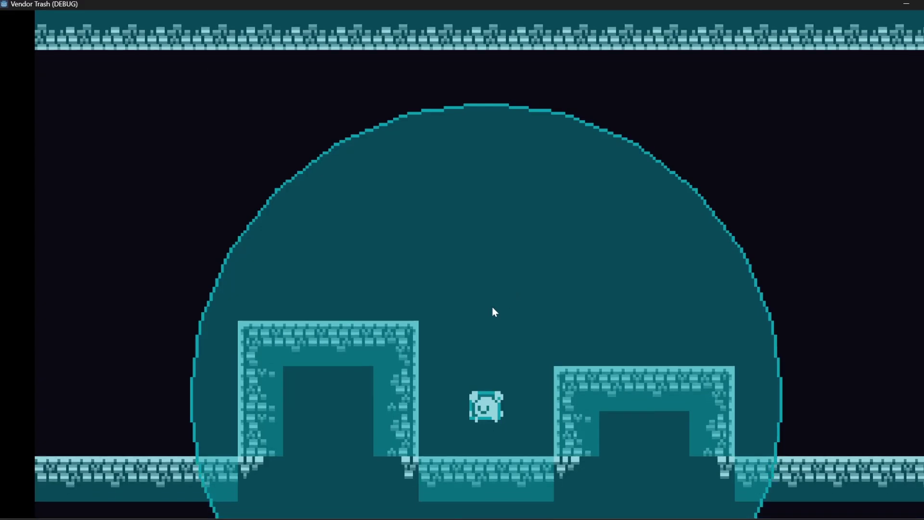
left_click_drag(492, 312, 279, 306)
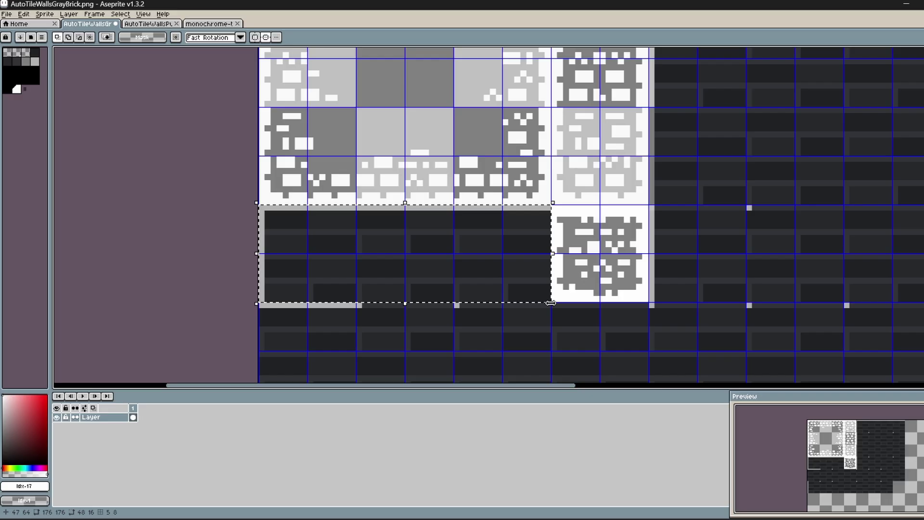
Step: Select and copy the tall brick wall column beside the square frame in AutoTileWallsGrayBrick.png
scroll(607, 236, "down", 1)
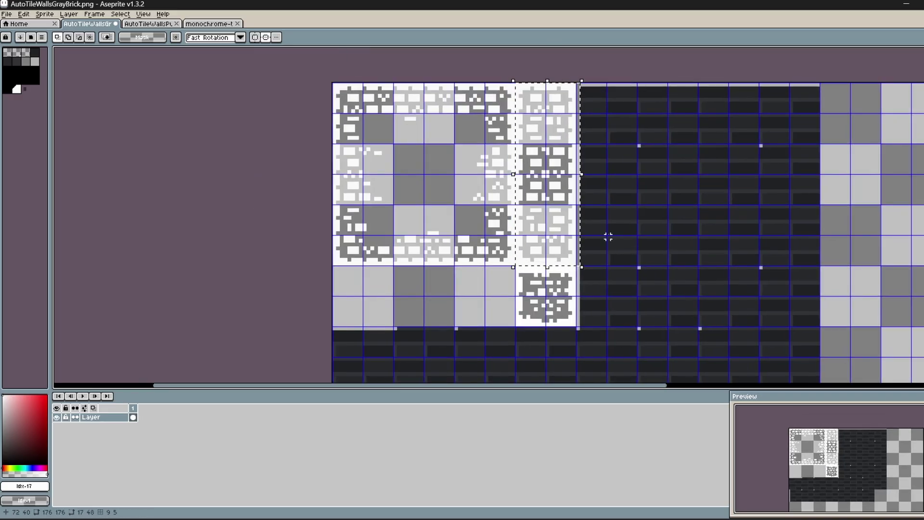
left_click_drag(520, 87, 574, 262)
key("ctrl+c")
key("ctrl+v")
left_click_drag(548, 202, 426, 294)
left_click_drag(463, 167, 504, 302)
key("ctrl+z")
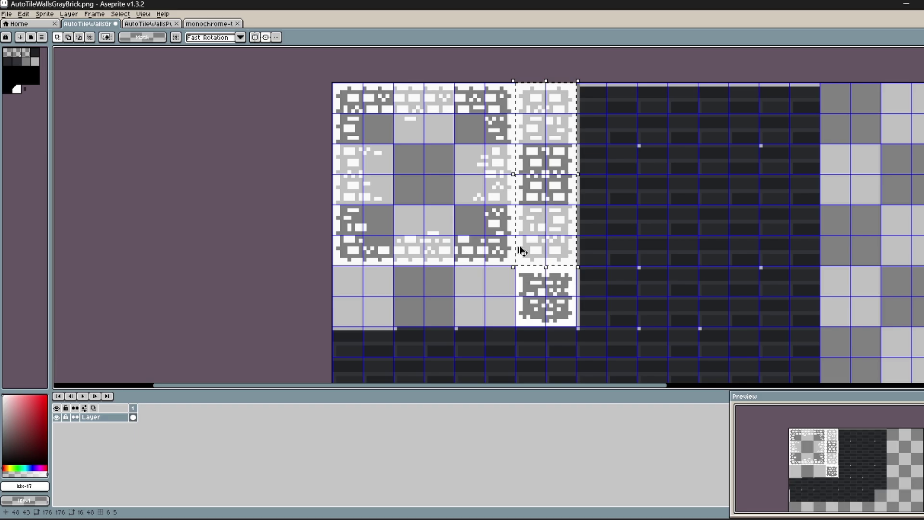
Step: Paste the copied brick column, rotate it a quarter turn and place it in the empty row beneath the square frame
key("ctrl+v")
left_click_drag(552, 187, 439, 332)
left_click(23, 14)
mouse_move(49, 126)
left_click(179, 136)
scroll(456, 289, "up", 2)
scroll(736, 247, "down", 2)
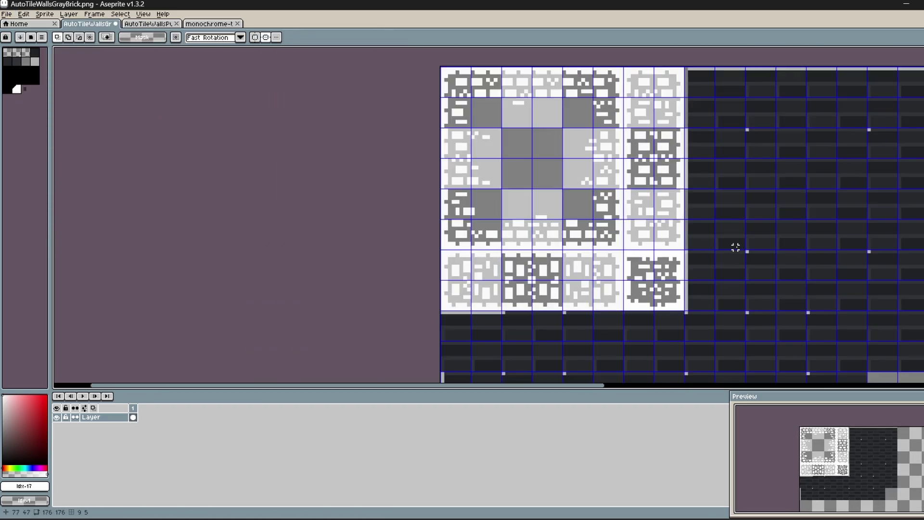
Step: Switch to the Chess Survivors project in Godot and examine the autotile bitmask of its PurpleBlue map tile set
key("alt+Tab")
scroll(435, 423, "down", 1)
scroll(356, 379, "up", 6, "ctrl")
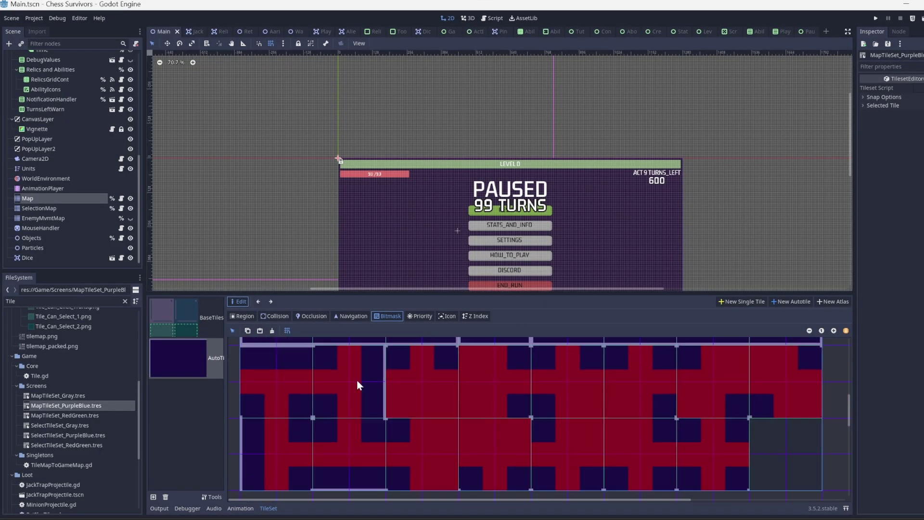
scroll(486, 388, "down", 2, "ctrl")
scroll(654, 400, "up", 1)
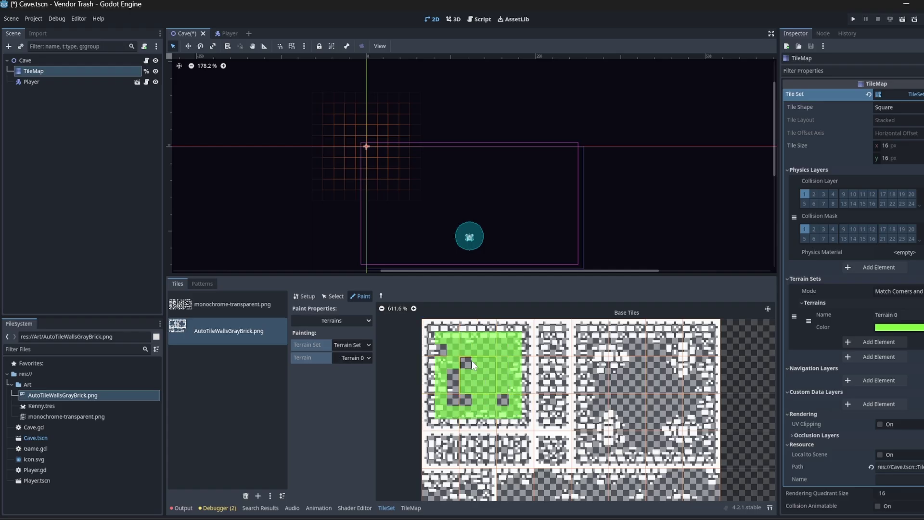
Step: Paint Terrain 0 matching areas across the AutoTileWallsGrayBrick.png tiles, leaving the solid brick parts unpainted
scroll(514, 388, "up", 3, "ctrl")
left_click_drag(514, 388, 599, 388)
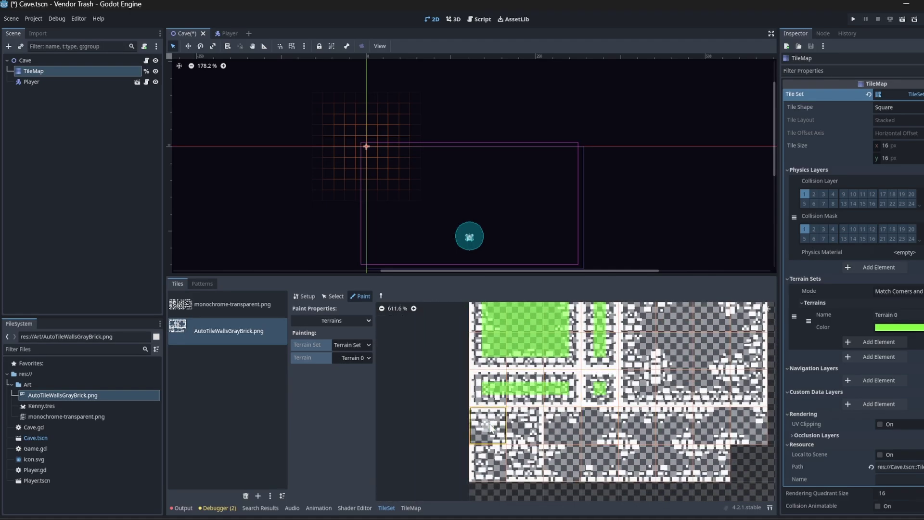
left_click_drag(490, 425, 524, 445)
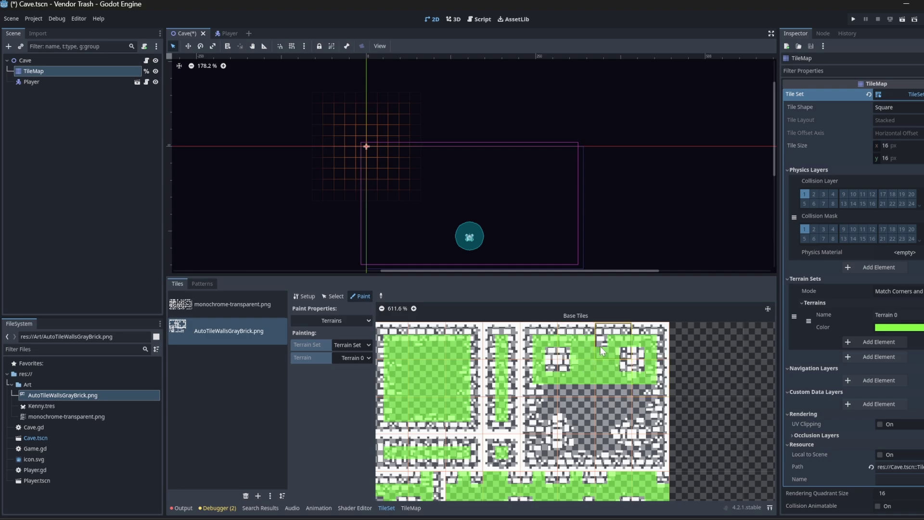
left_click(601, 344)
middle_click_drag(596, 366, 612, 329)
mouse_move(553, 353)
left_mouse_down()
mouse_move(559, 414)
mouse_move(629, 379)
left_mouse_up()
left_click_drag(565, 362, 638, 370)
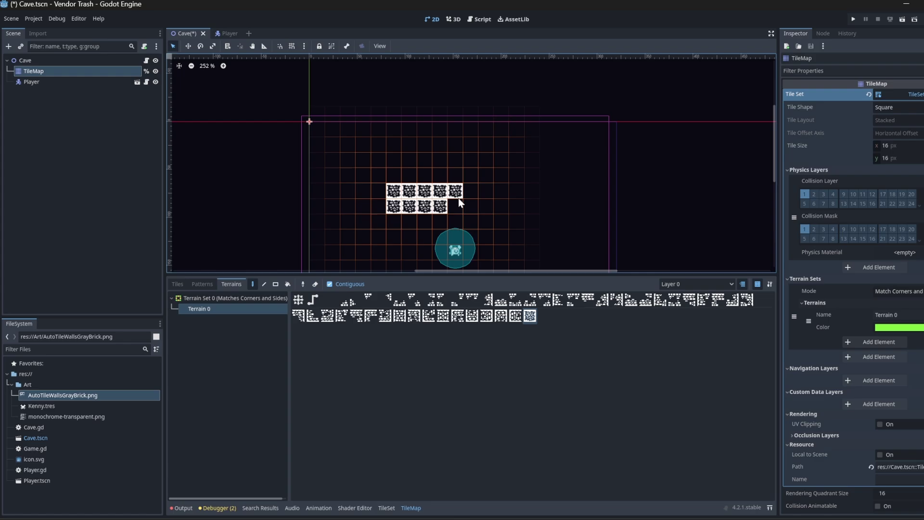
Step: Try painting Terrain 0 above the player, first with the single enclosed tile and then in Connect mode
left_click(457, 204)
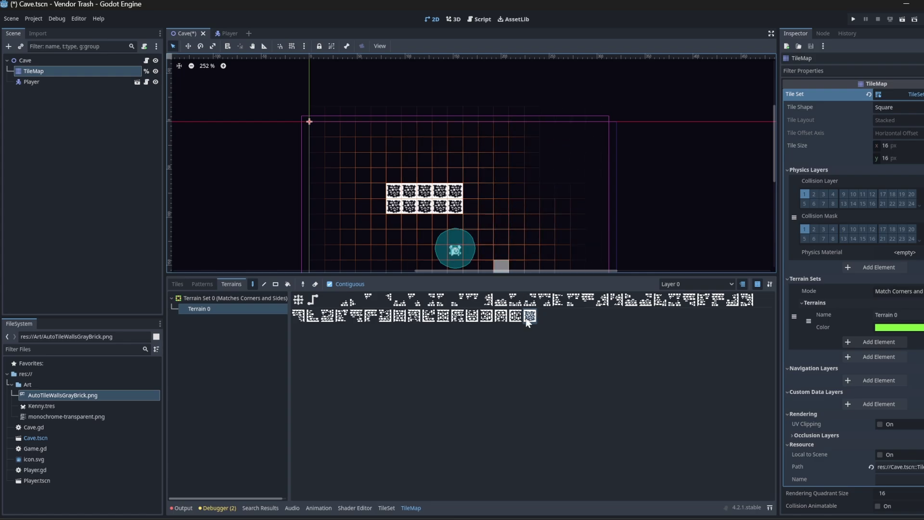
left_click(296, 300)
mouse_move(455, 206)
right_mouse_down()
mouse_move(408, 186)
mouse_move(441, 205)
right_mouse_up()
mouse_move(454, 193)
left_mouse_down()
mouse_move(432, 192)
mouse_move(457, 191)
mouse_move(486, 219)
mouse_move(508, 201)
left_mouse_up()
mouse_move(484, 167)
left_mouse_down()
mouse_move(452, 175)
mouse_move(434, 208)
mouse_move(454, 222)
left_mouse_up()
Step: Fill a large rectangle of Terrain 0 around the camera frame in Connect mode
scroll(503, 206, "down", 4)
left_click_drag(285, 96, 601, 253)
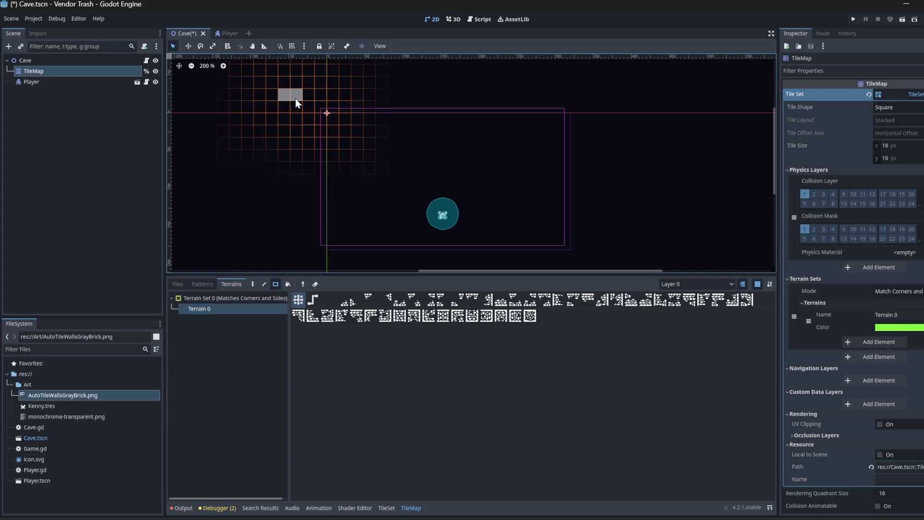
scroll(418, 174, "up", 1)
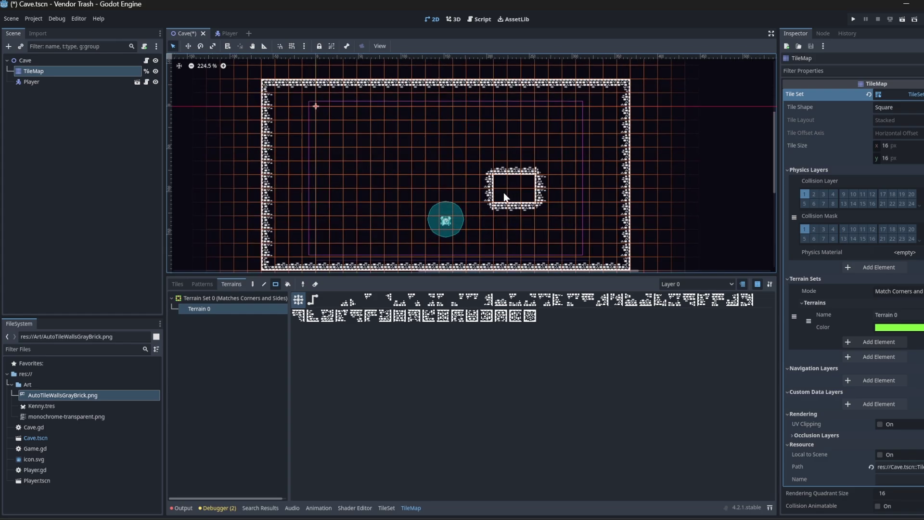
Step: Erase overlapping rectangles inside the terrain to carve an irregular opening above the player, and enlarge the scene viewport
right_click_drag(504, 193, 432, 196)
right_click_drag(487, 186, 462, 169)
left_click_drag(503, 274, 503, 347)
scroll(479, 210, "up", 1)
right_click_drag(381, 178, 440, 193)
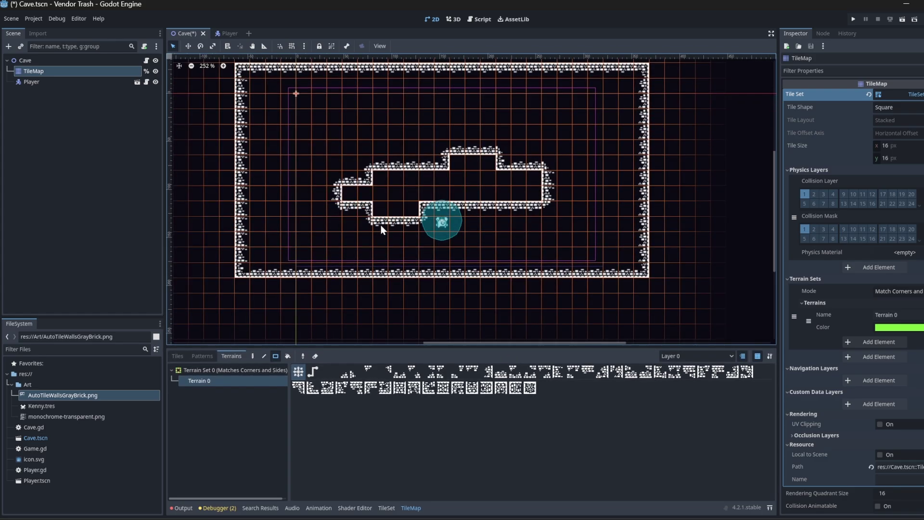
Step: Run the game, walk the creature right and mine the wall block beside it
key("F5")
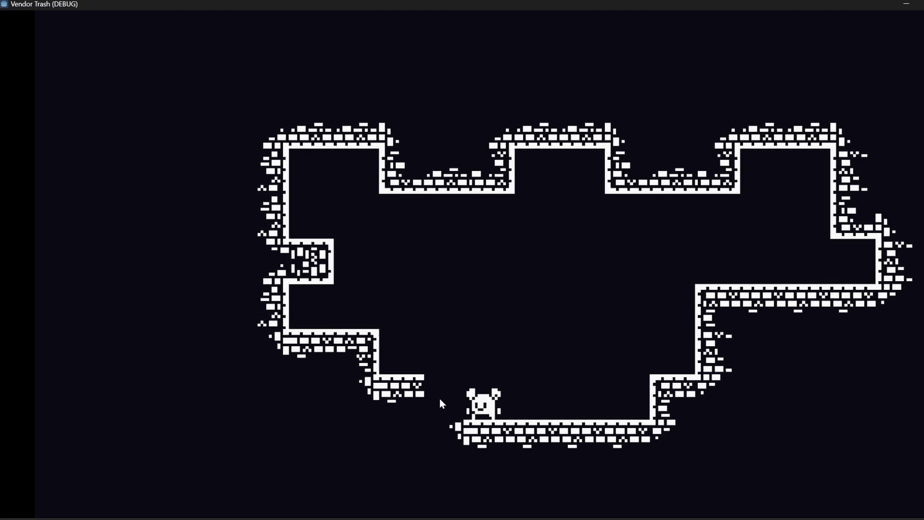
key("d")
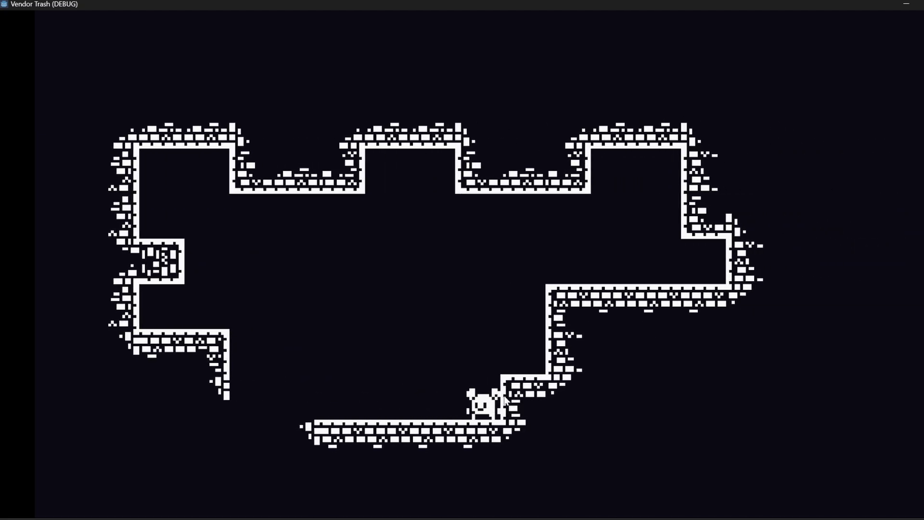
left_click(523, 403)
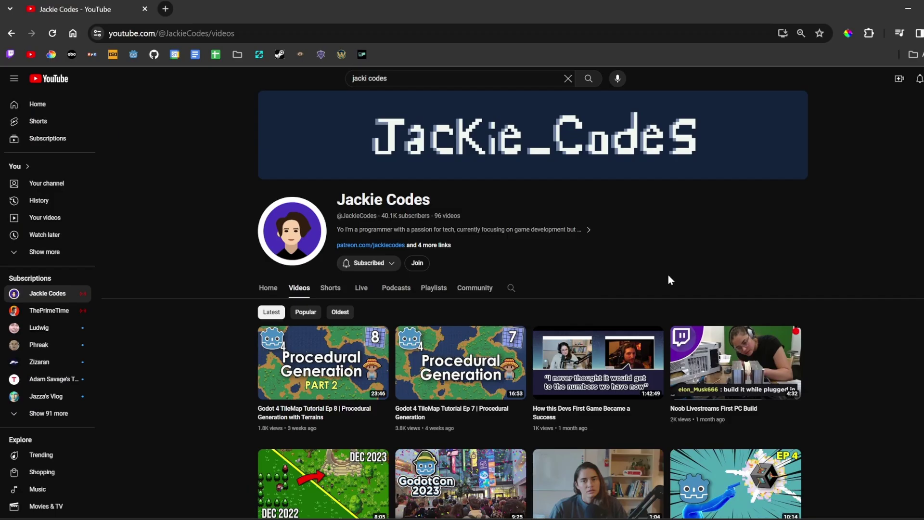
Step: Browse the Jackie Codes channel for Godot 4 TileMap tutorials and read the forum thread on replacing update_bitmask_region()
scroll(667, 275, "down", 5)
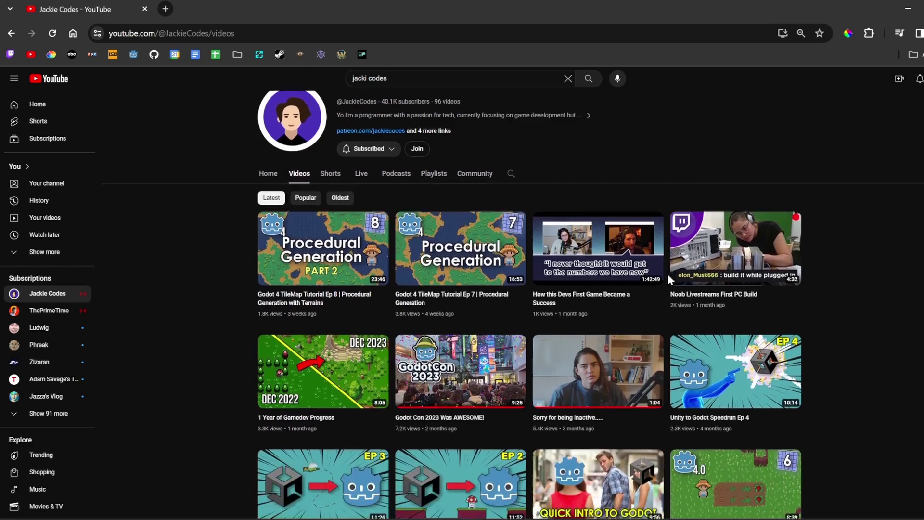
scroll(625, 312, "down", 2)
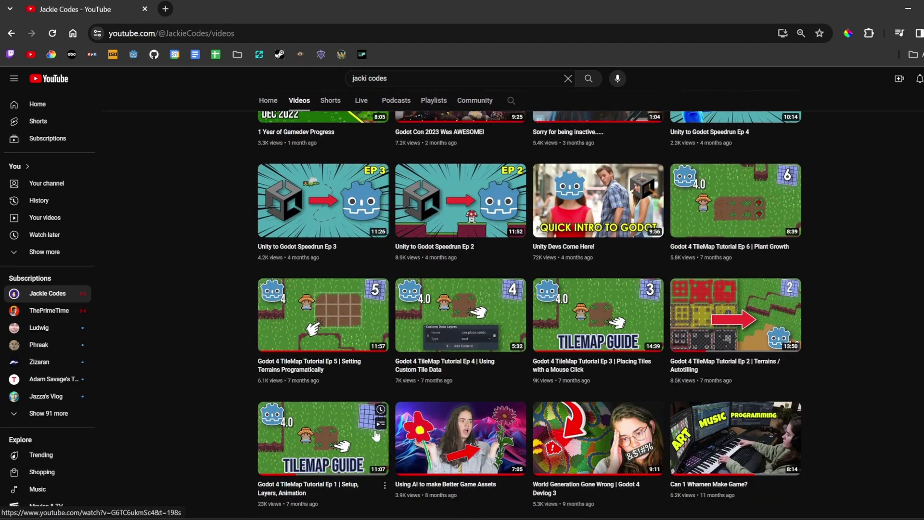
mouse_move(349, 443)
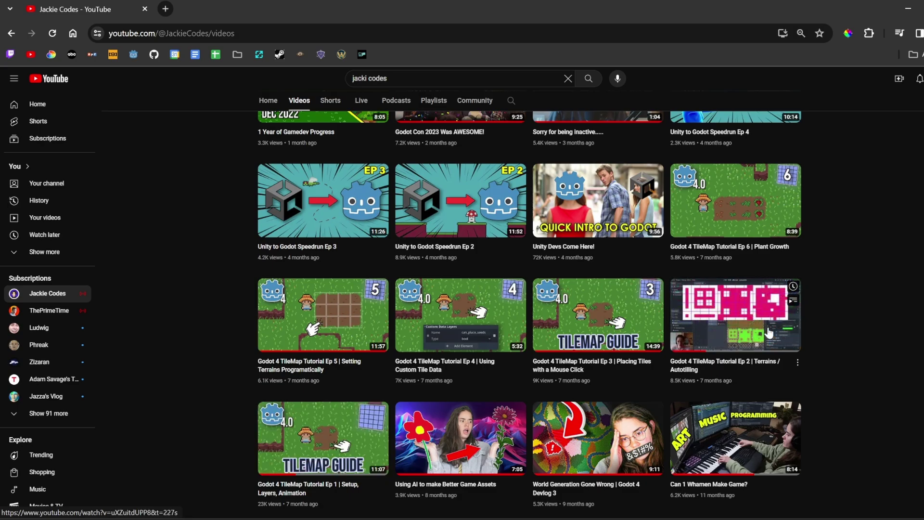
mouse_move(590, 323)
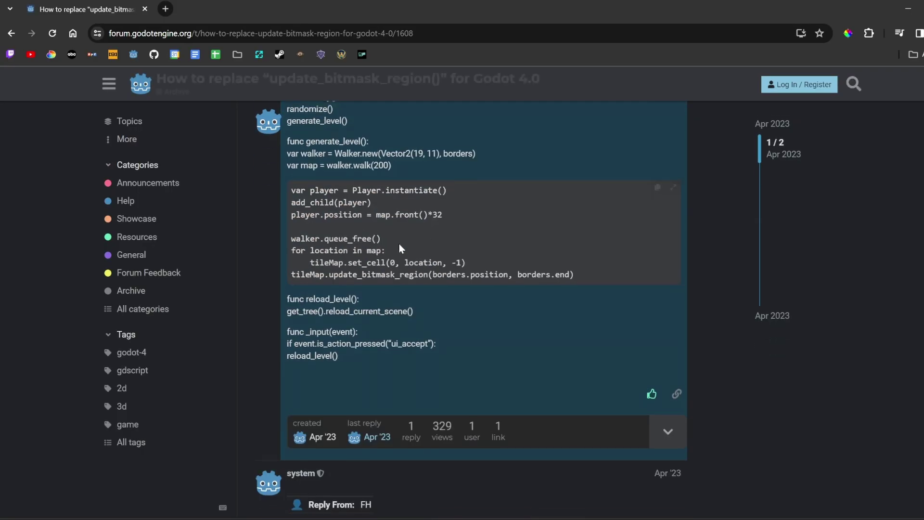
scroll(400, 244, "down", 6)
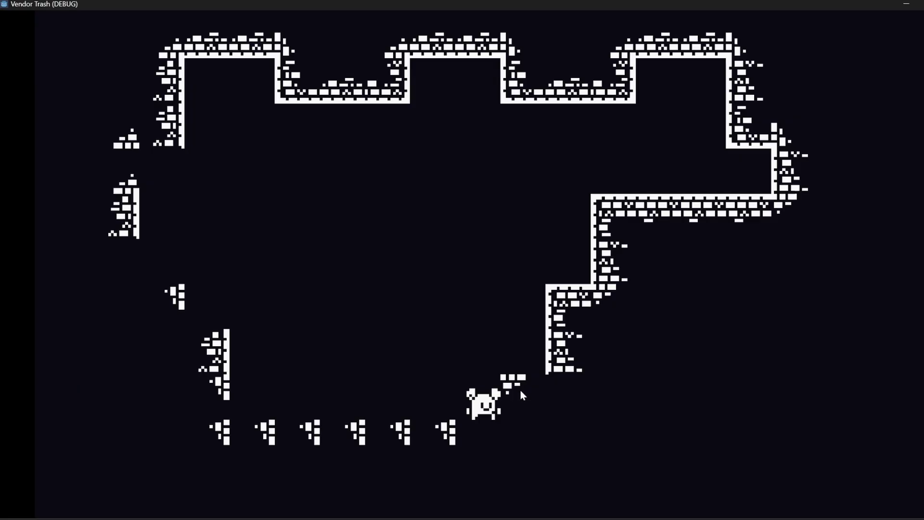
Step: Walk the creature right through the mined passage to inspect how the surrounding wall tiles connect
key("d")
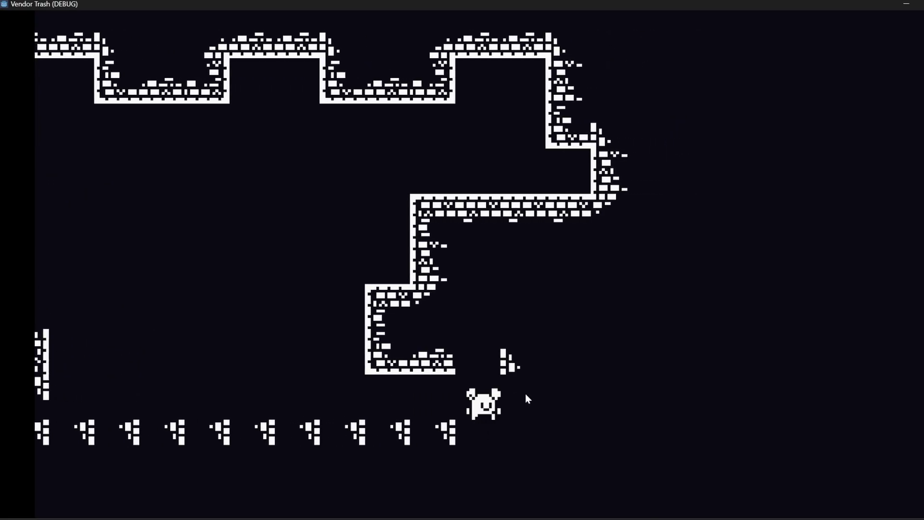
key("Right")
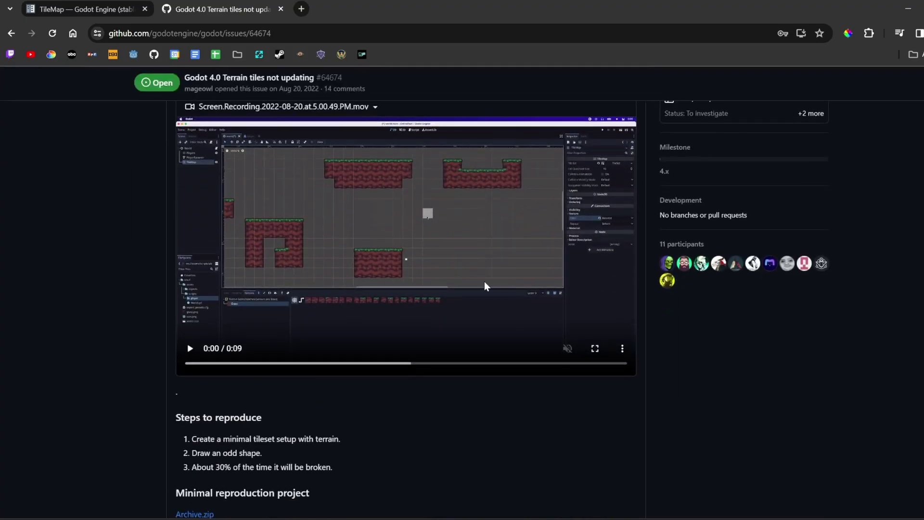
Step: Read the comments on the GitHub issue "Godot 4.0 Terrain tiles not updating"
scroll(504, 385, "down", 12)
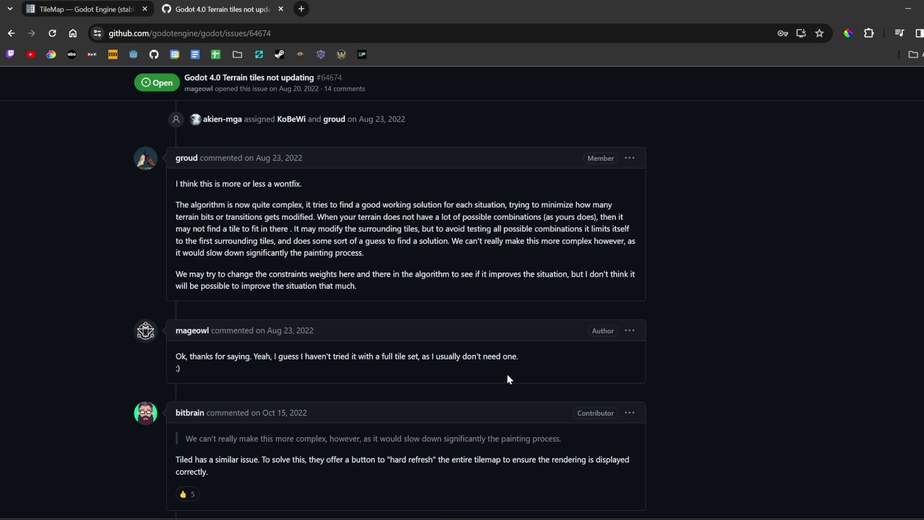
scroll(512, 386, "down", 20)
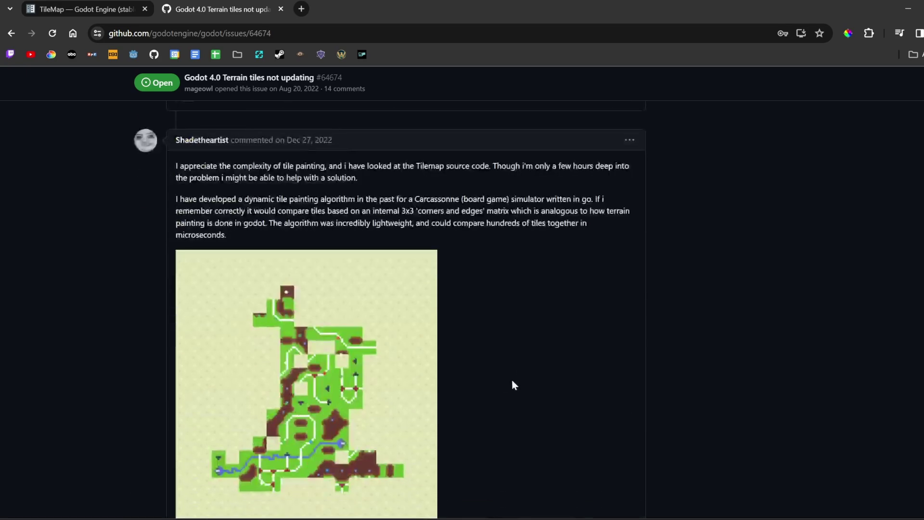
scroll(498, 387, "down", 10)
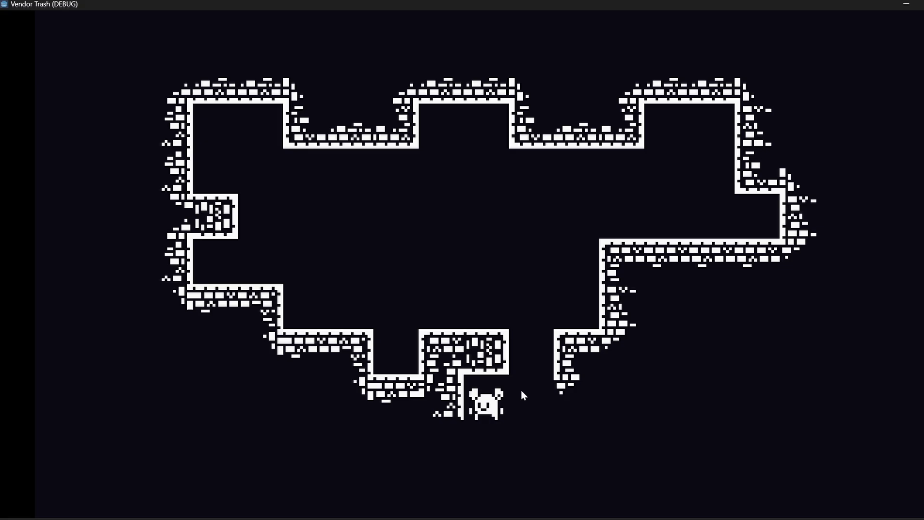
Step: Walk the creature right and left below the cave wall, test mining several blocks above it, and leave the game
key("d")
left_click(488, 361)
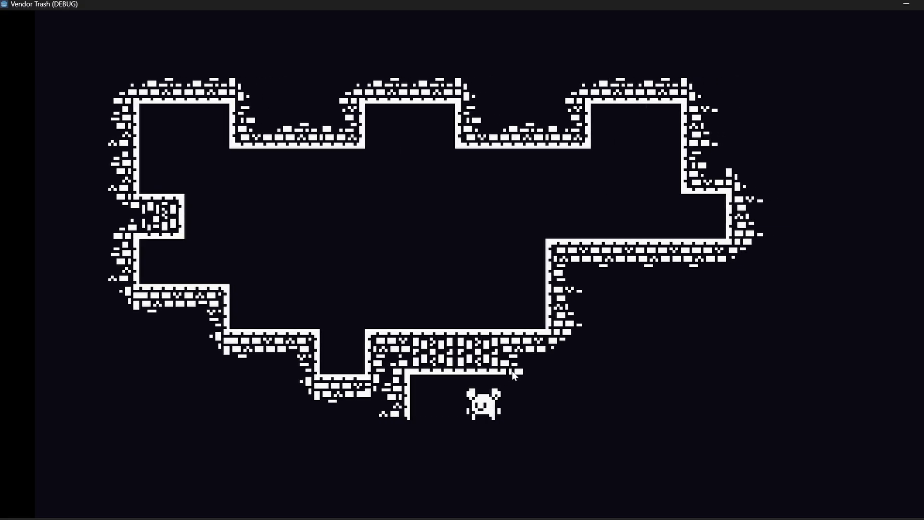
key("a")
left_click(460, 395)
left_click(469, 353)
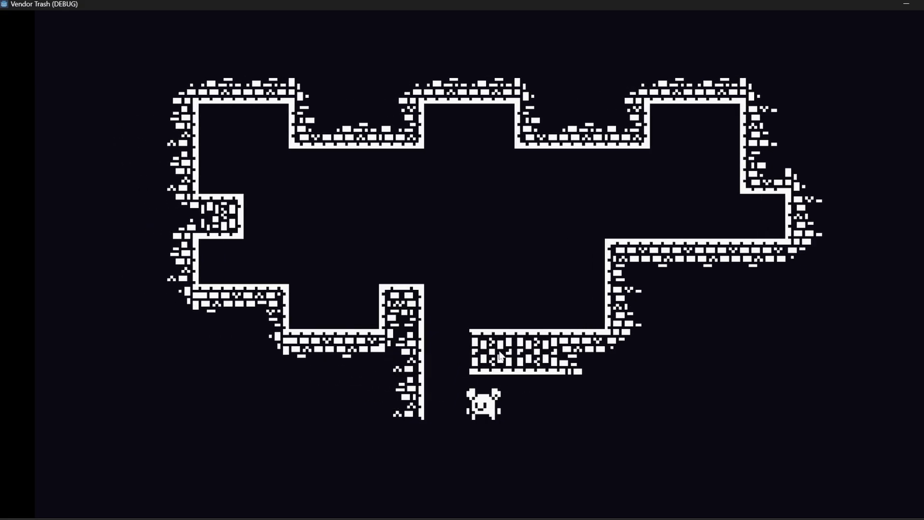
left_click(499, 351)
left_click(922, 4)
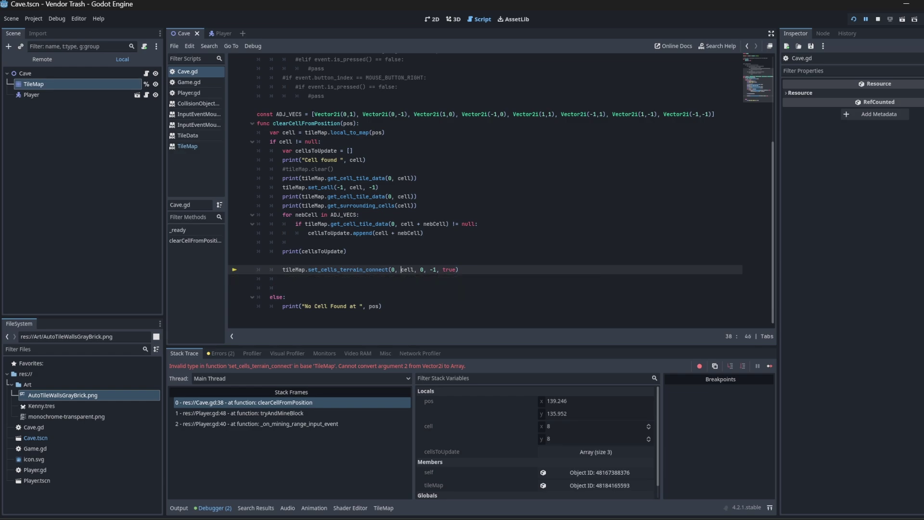
Step: Wrap the cell argument of set_cells_terrain_connect in an array as [cell], save Cave.gd, and run the game
key("Right")
key("Right")
key("Right")
key("ctrl+space")
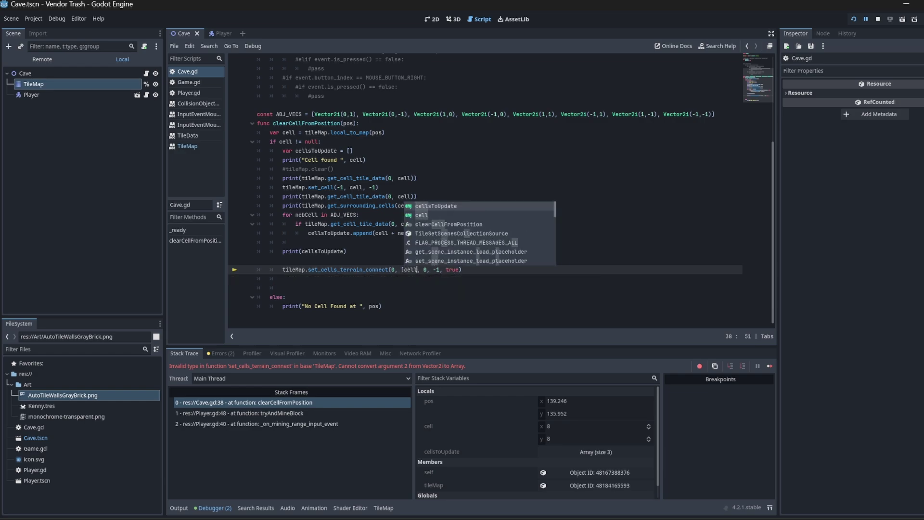
type("]")
key("ctrl+s")
key("F5")
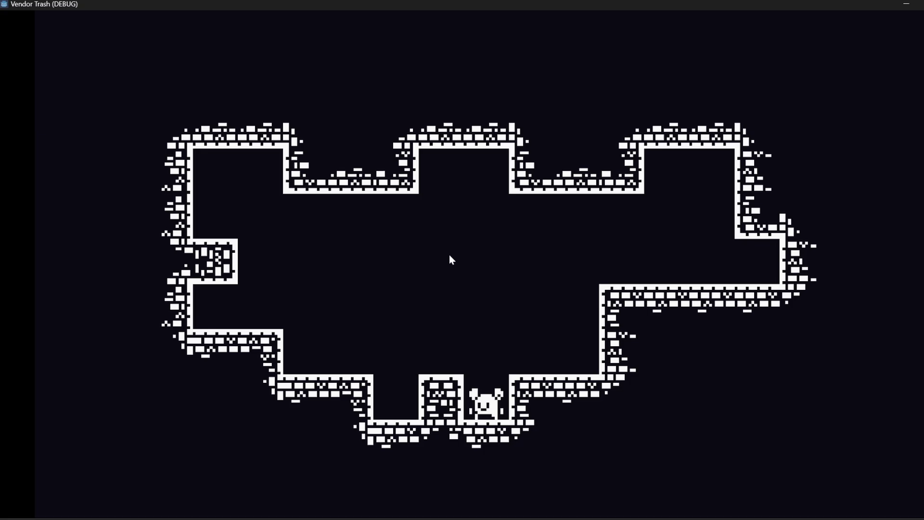
Step: Mine the blocks beside the creature and tunnel right through the lower cave wall to test the terrain updates
left_click(470, 438)
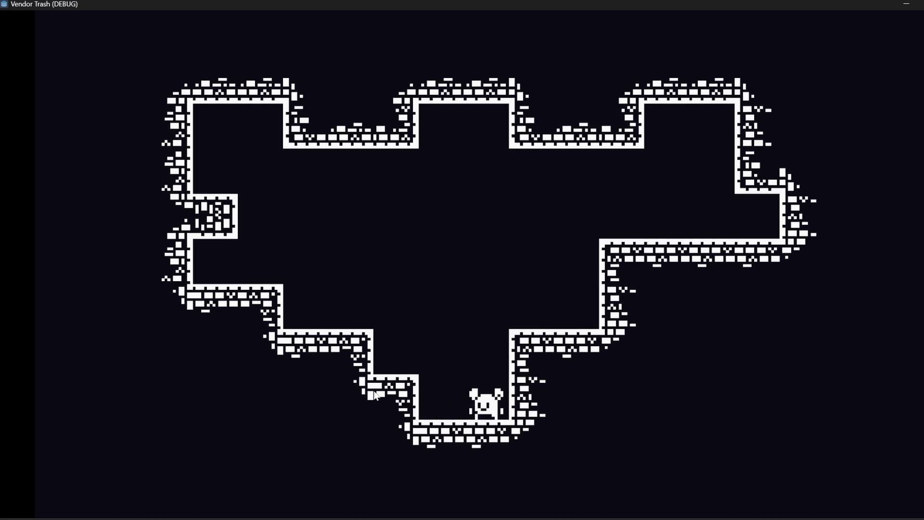
key("d")
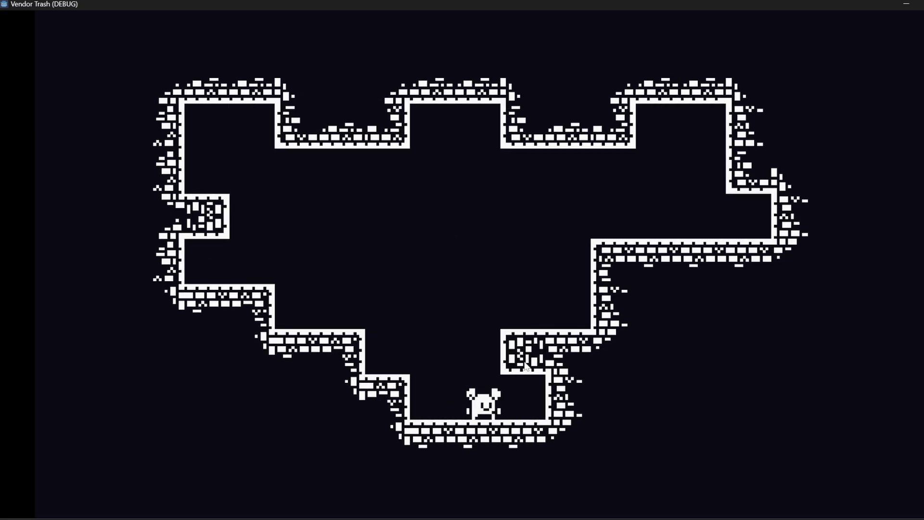
left_click(476, 358)
key("Right")
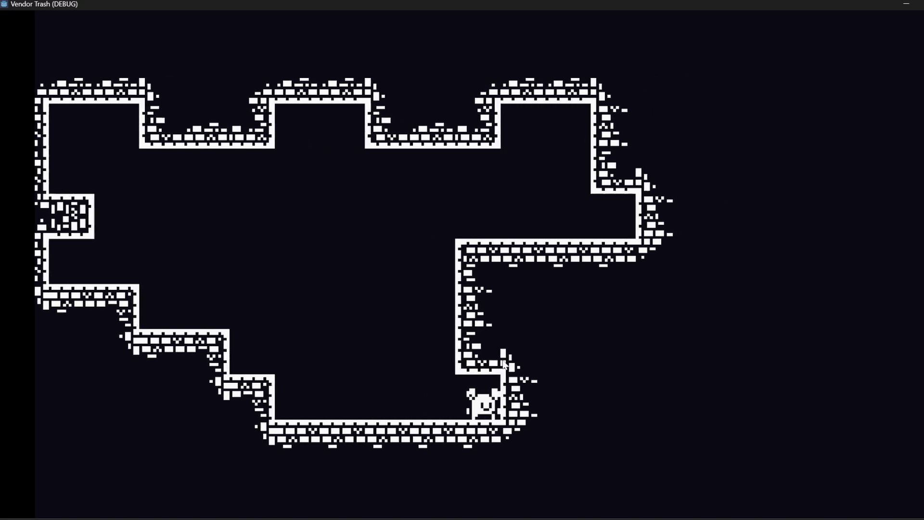
key("Right")
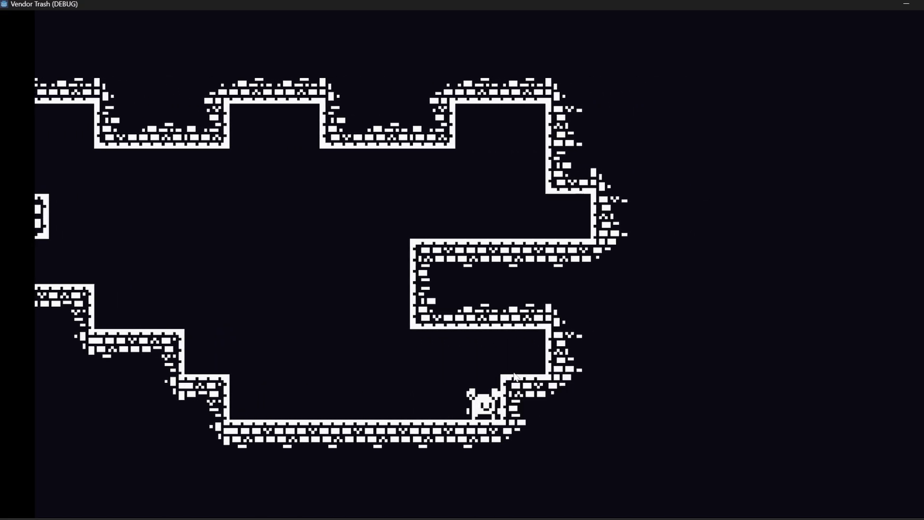
Step: Jump inside the new tunnel and mine the ceiling blocks overhead to test how the remaining wall reconnects
key("a")
key("space")
left_click(483, 332)
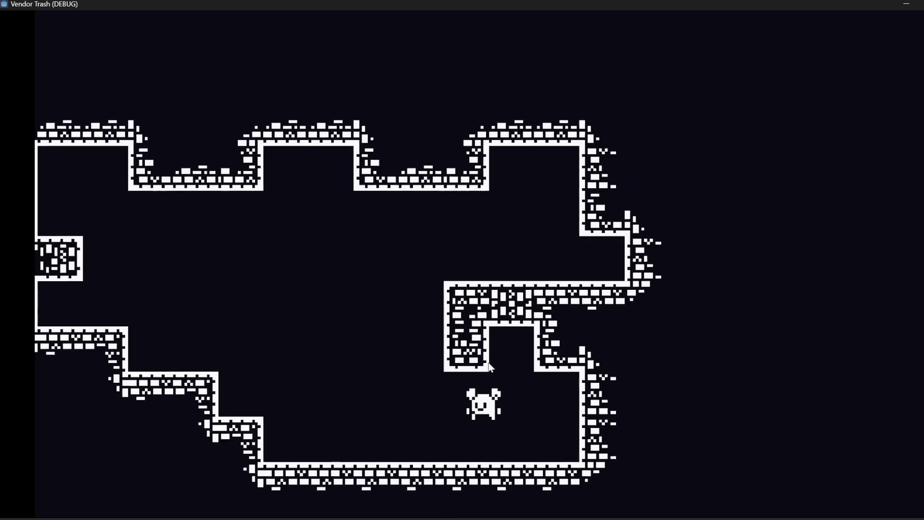
key("space")
left_click(492, 332)
key("d")
key("space")
key("Down")
key("Right")
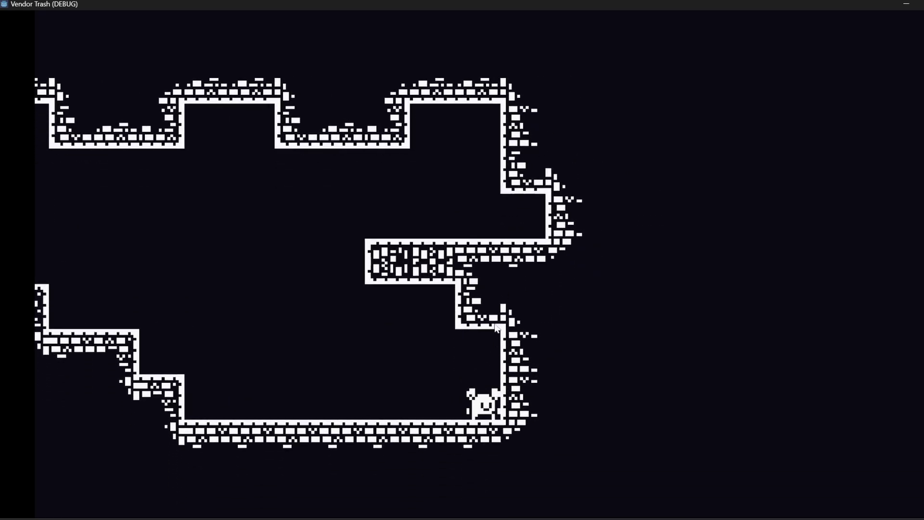
Step: Mine farther into the right wall and dig a pit down through the tunnel floor to test the edge tiles
left_click(514, 383)
key("d")
left_click(491, 433)
key("a")
left_click(453, 423)
left_click(457, 445)
left_click(441, 392)
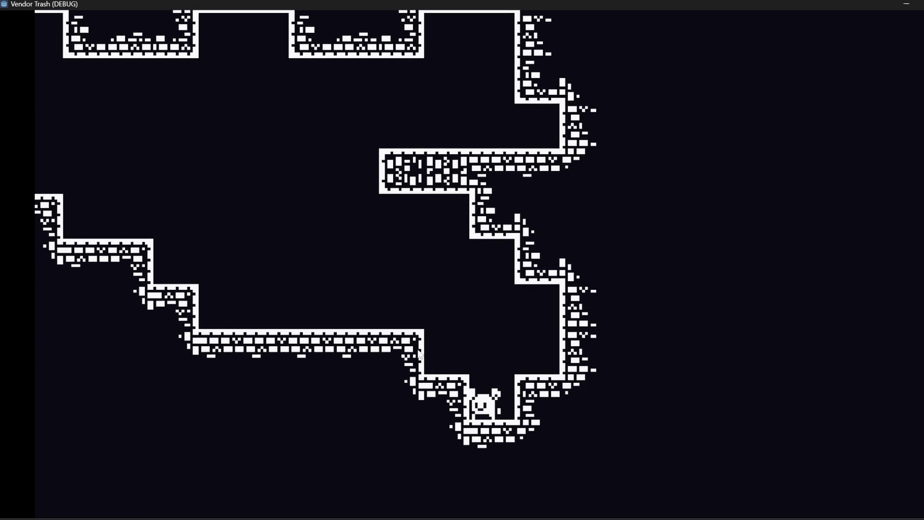
Step: Walk the creature back left and dig a stepped tunnel beneath the cave's left side toward the outer map edge
key("space")
key("Left")
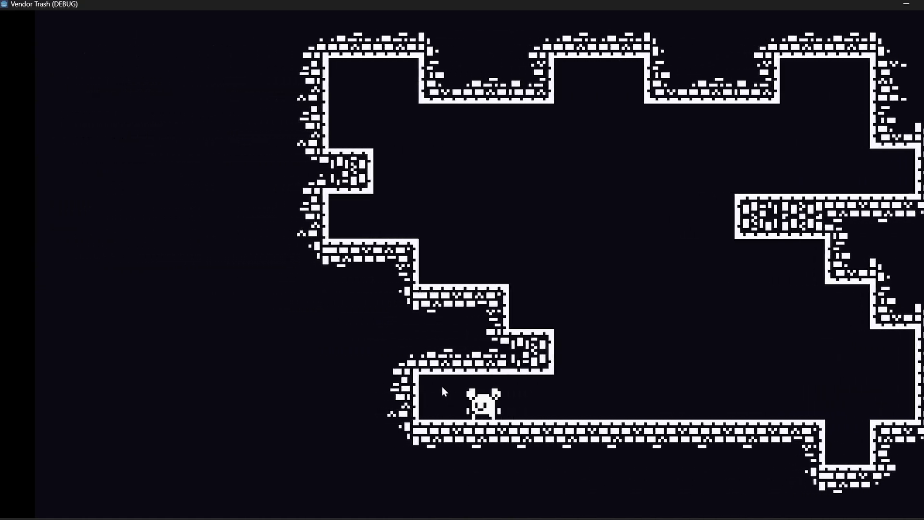
left_click(466, 361)
left_click(463, 354)
key("space")
left_click(461, 364)
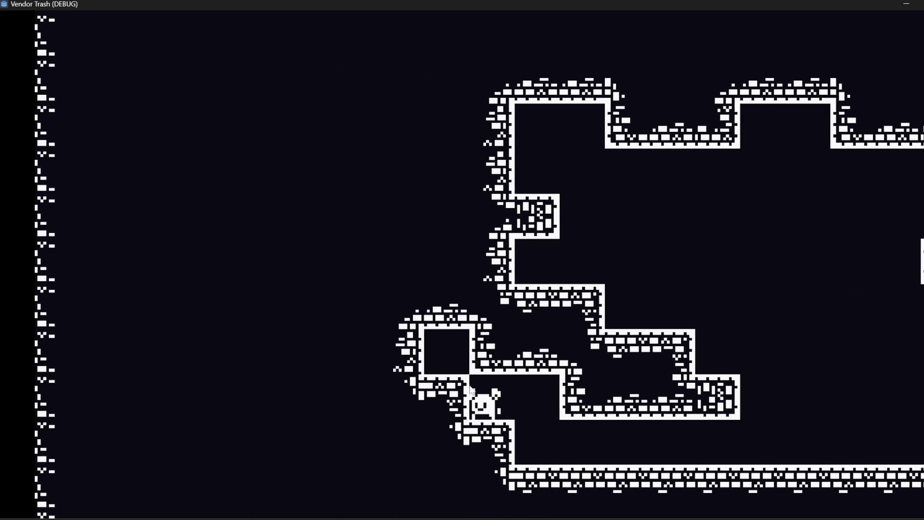
key("Left")
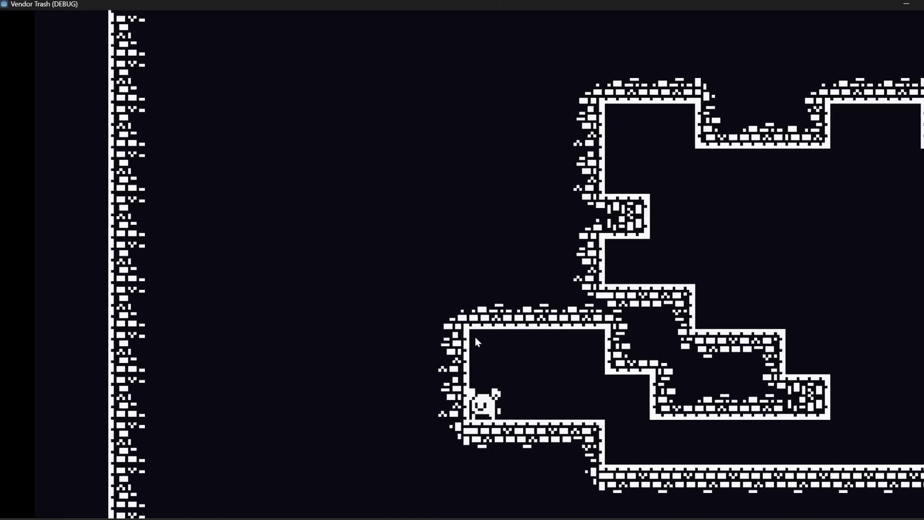
key("Left")
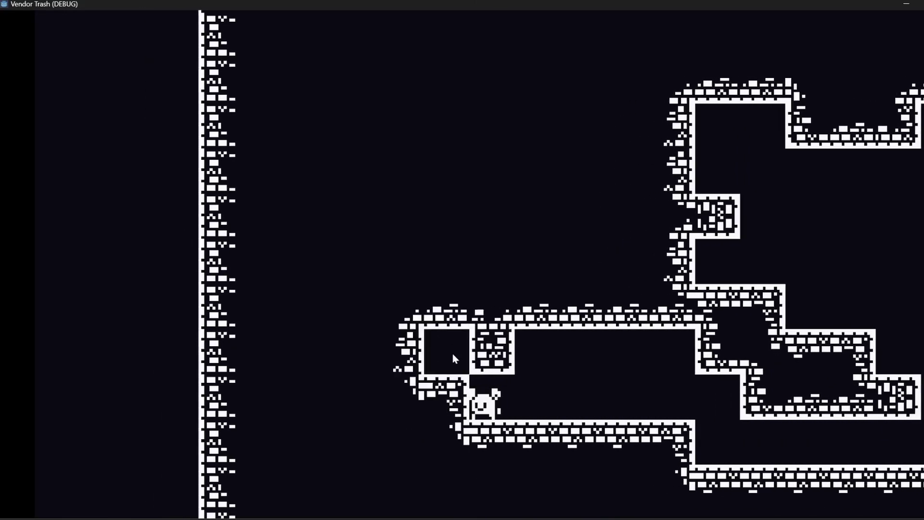